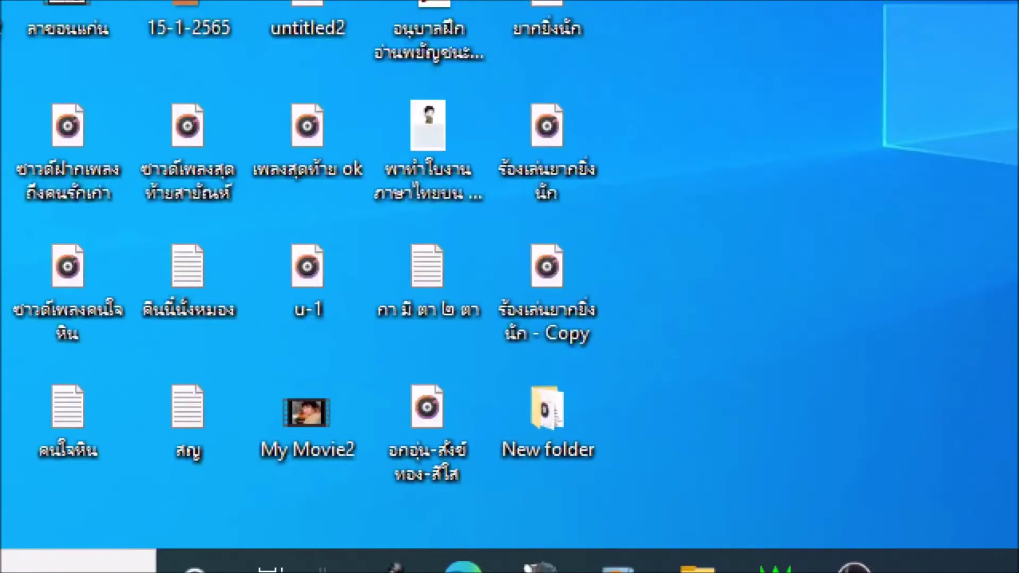
Step: Open New folder from the desktop to show the MP3 song, PNG picture and PowerPoint presentation
mouse_move(630, 414)
left_mouse_down()
mouse_move(569, 375)
mouse_move(489, 397)
mouse_move(530, 504)
mouse_move(621, 484)
mouse_move(632, 456)
left_mouse_up()
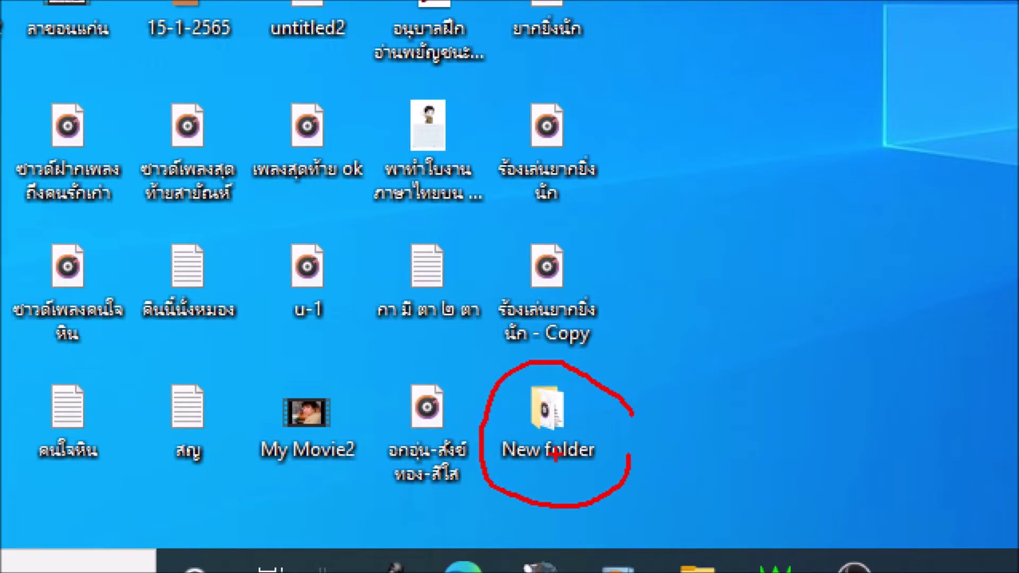
mouse_move(659, 327)
left_mouse_down()
mouse_move(624, 373)
mouse_move(620, 353)
mouse_move(658, 376)
left_mouse_up()
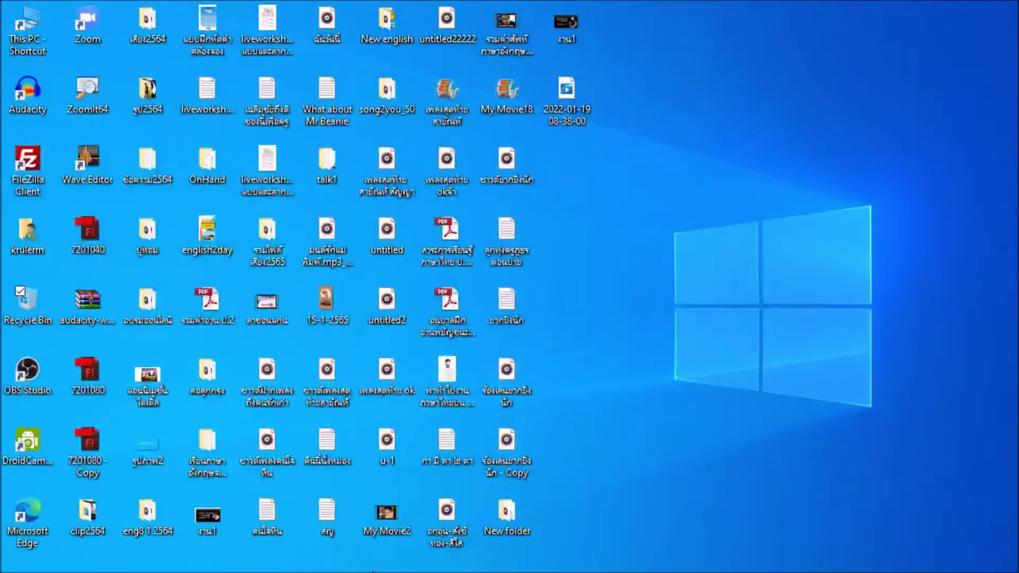
double_click(501, 522)
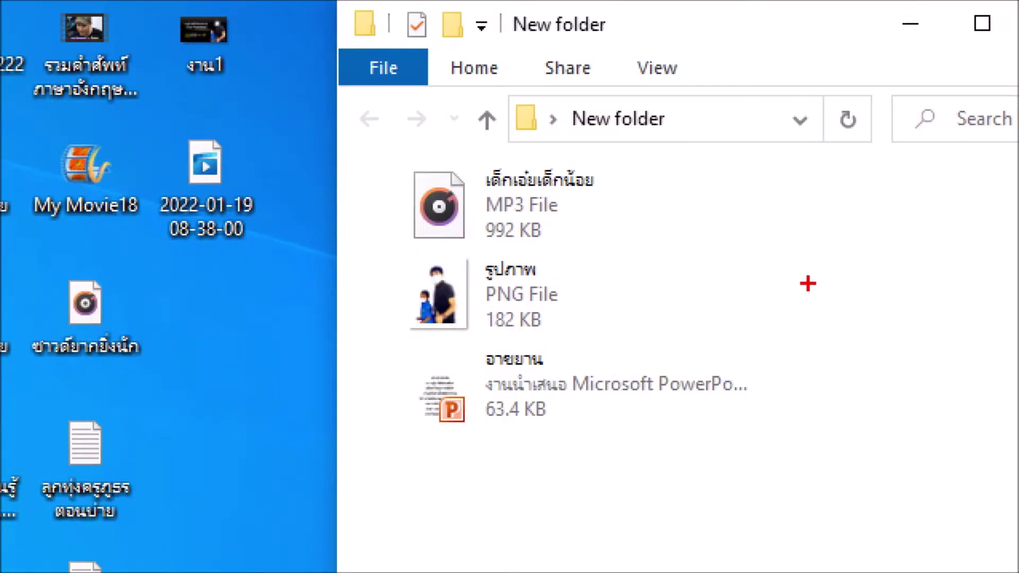
mouse_move(630, 177)
left_mouse_down()
mouse_move(591, 240)
mouse_move(597, 192)
left_mouse_up()
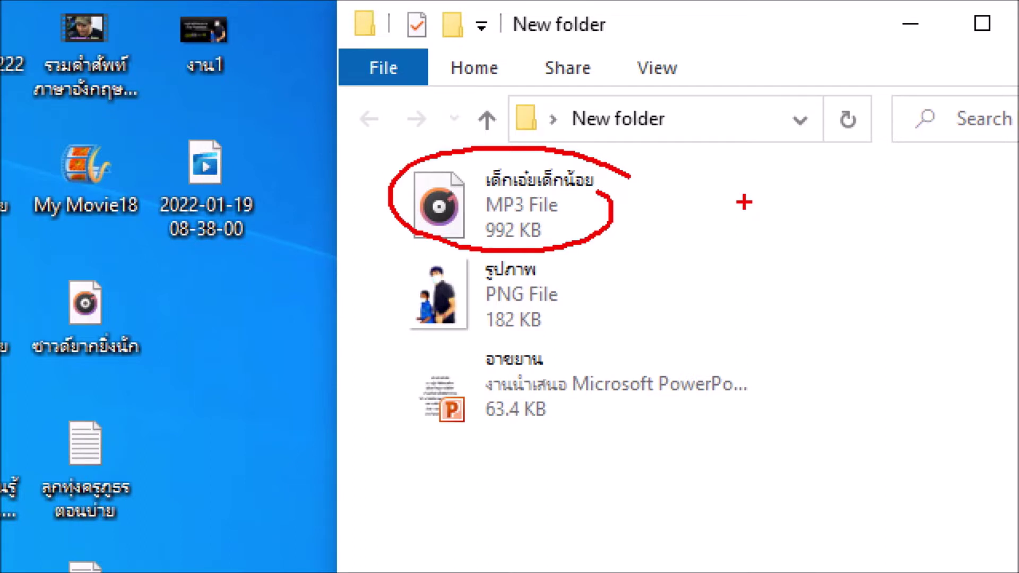
left_click_drag(672, 140, 708, 170)
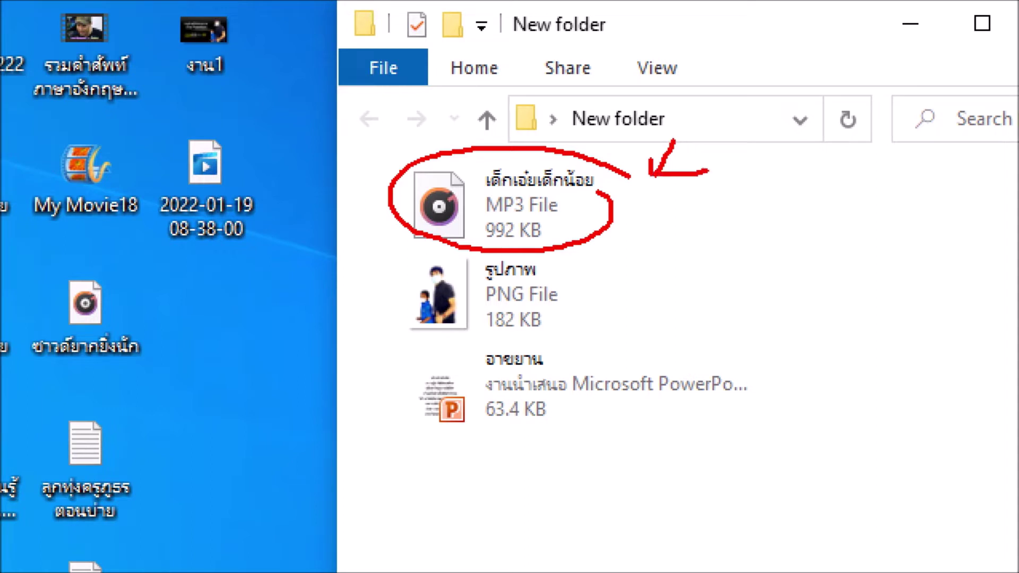
mouse_move(569, 264)
left_mouse_down()
mouse_move(472, 350)
mouse_move(572, 305)
mouse_move(555, 271)
left_mouse_up()
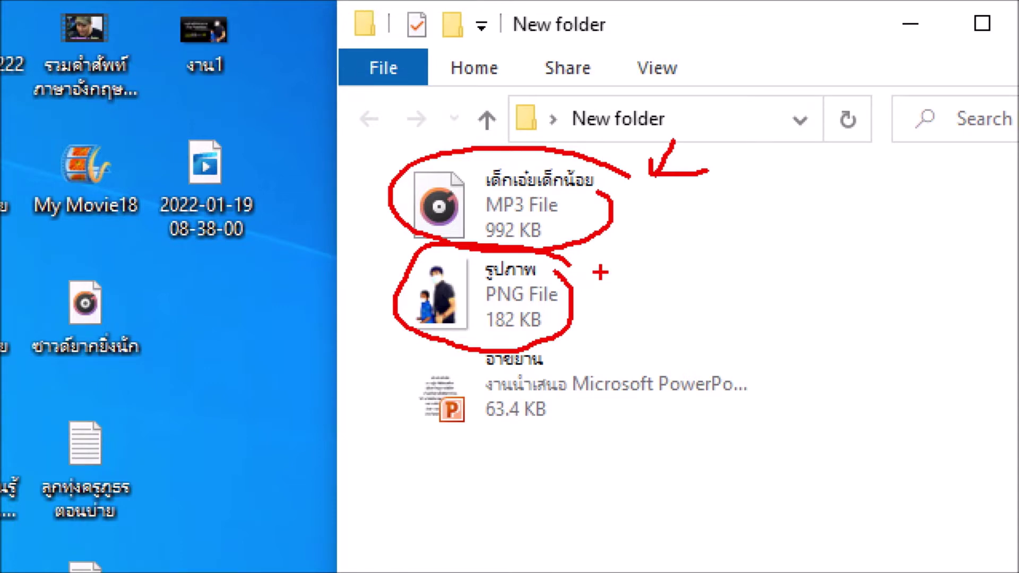
mouse_move(576, 384)
left_mouse_down()
mouse_move(575, 466)
mouse_move(597, 418)
left_mouse_up()
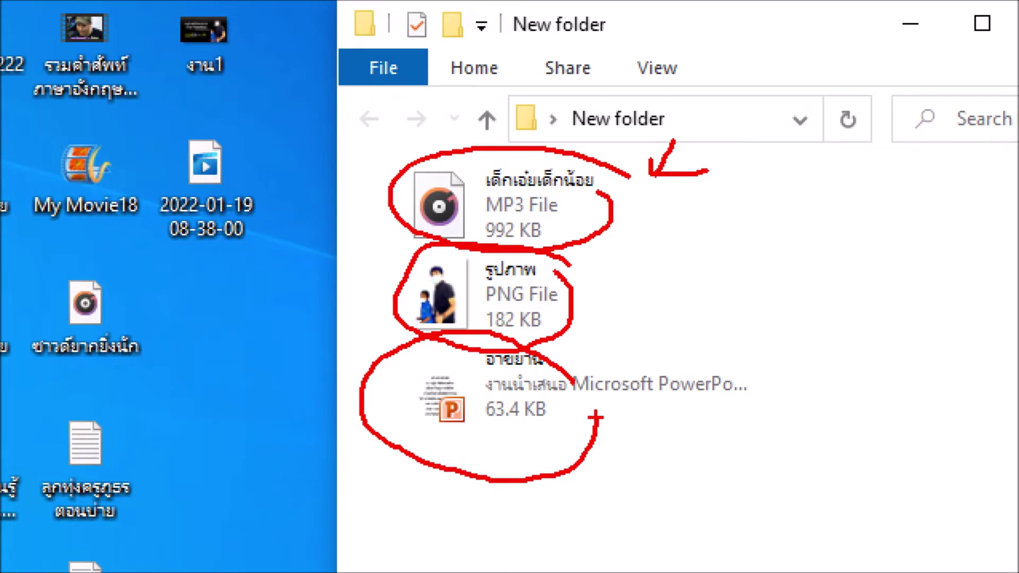
Step: Open the อาขยาน presentation to display its eight-line Thai poem slide
mouse_move(643, 307)
left_mouse_down()
mouse_move(584, 367)
mouse_move(642, 373)
left_mouse_up()
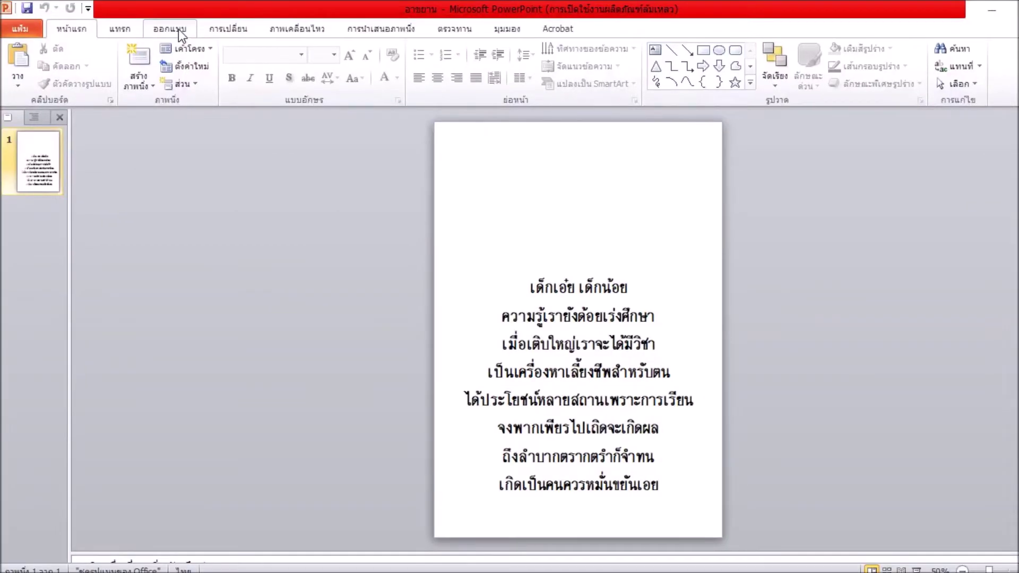
Step: Bring up Page Setup from the Design (ออกแบบ) tab, showing A4 portrait slides
left_click(180, 32)
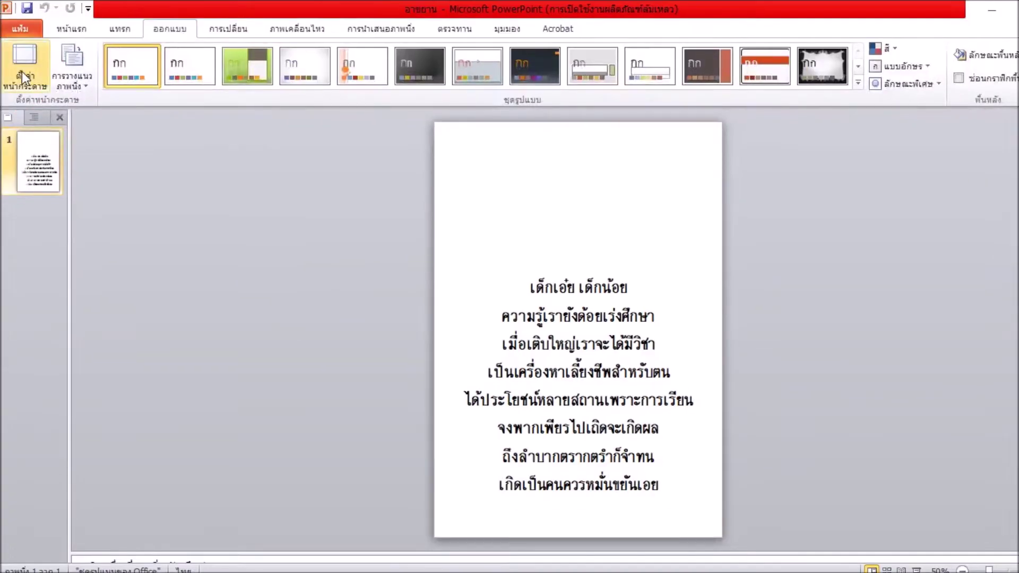
left_click(23, 61)
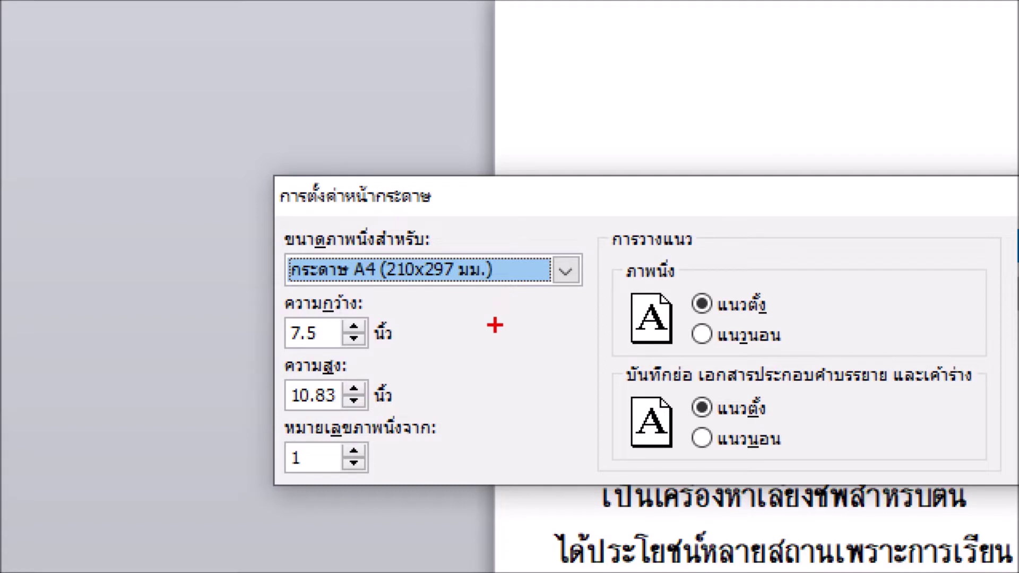
Step: Keep A4 (210x297 mm) portrait slides at 7.5 × 10.83 inches and confirm Page Setup
left_click_drag(287, 294, 282, 292)
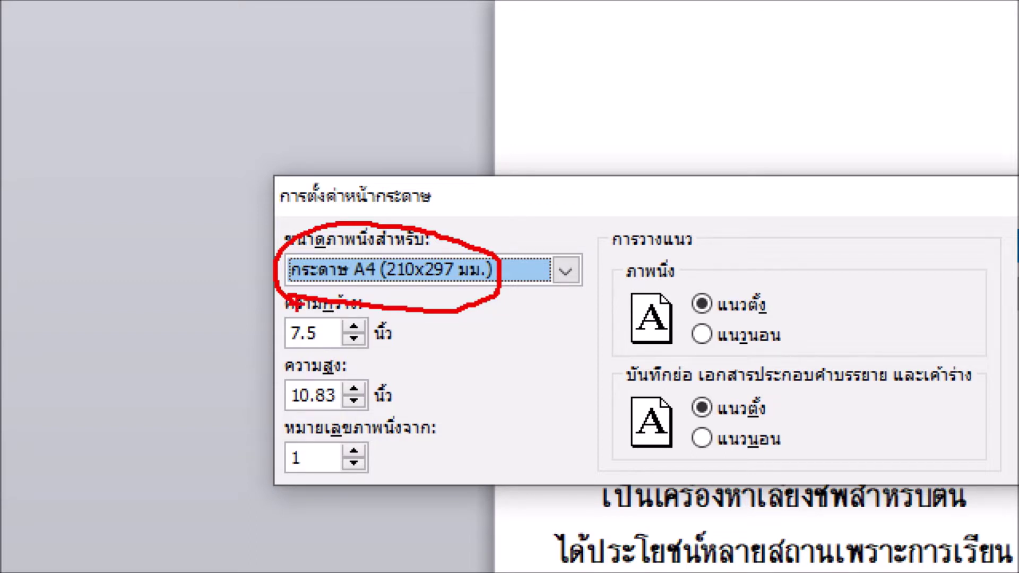
mouse_move(694, 314)
left_mouse_down()
mouse_move(777, 321)
mouse_move(750, 271)
mouse_move(697, 297)
left_mouse_up()
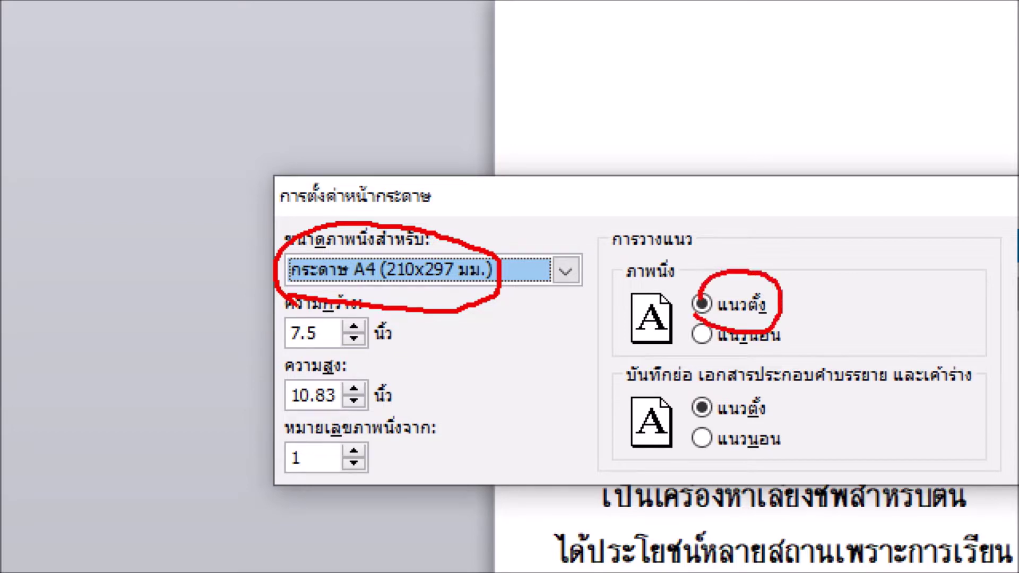
mouse_move(838, 304)
left_mouse_down()
mouse_move(979, 250)
mouse_move(987, 260)
mouse_move(975, 290)
left_mouse_up()
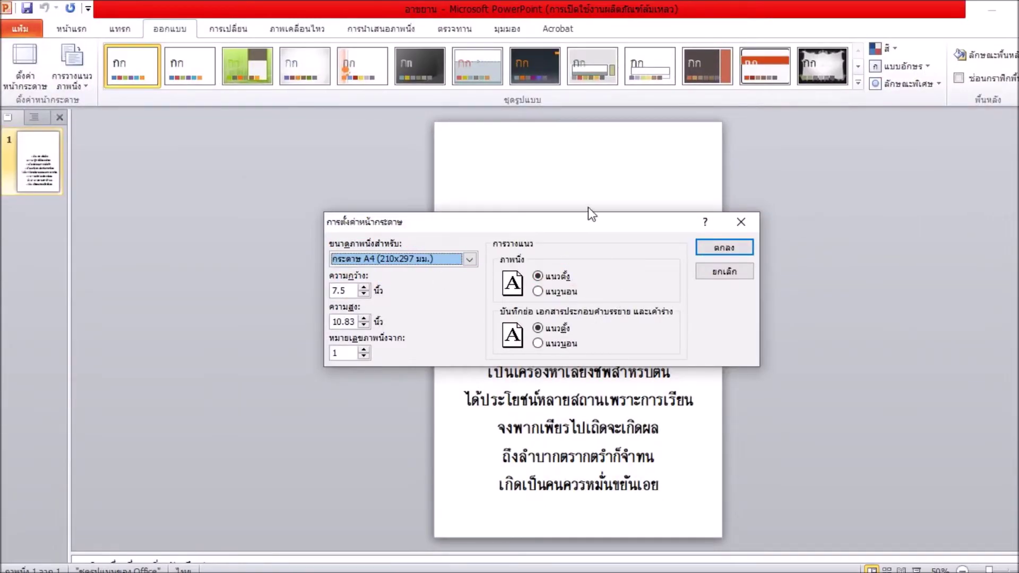
left_click(724, 247)
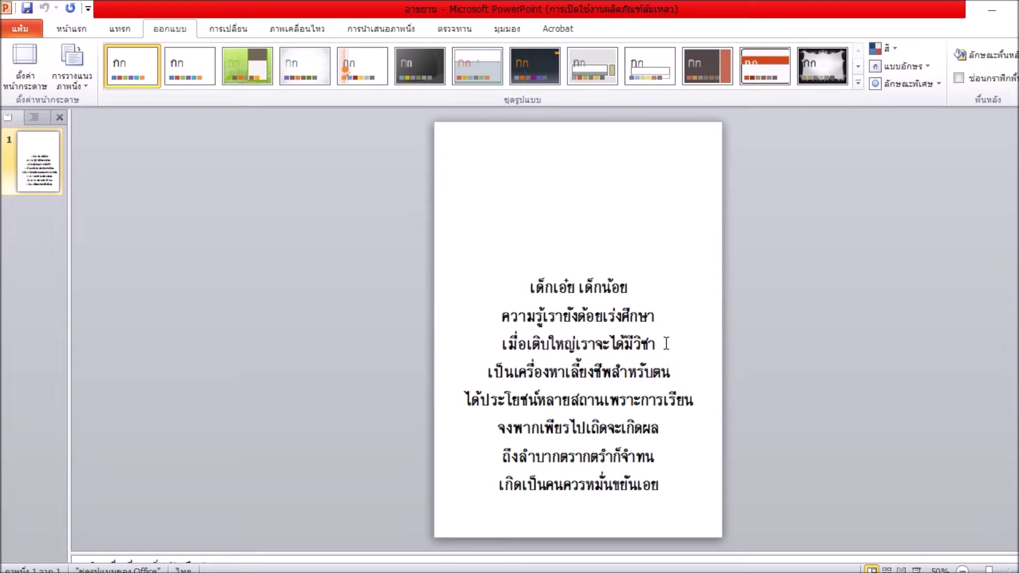
Step: Raise the poem's text box on the slide and select all its text on the Home tab
left_click(615, 317)
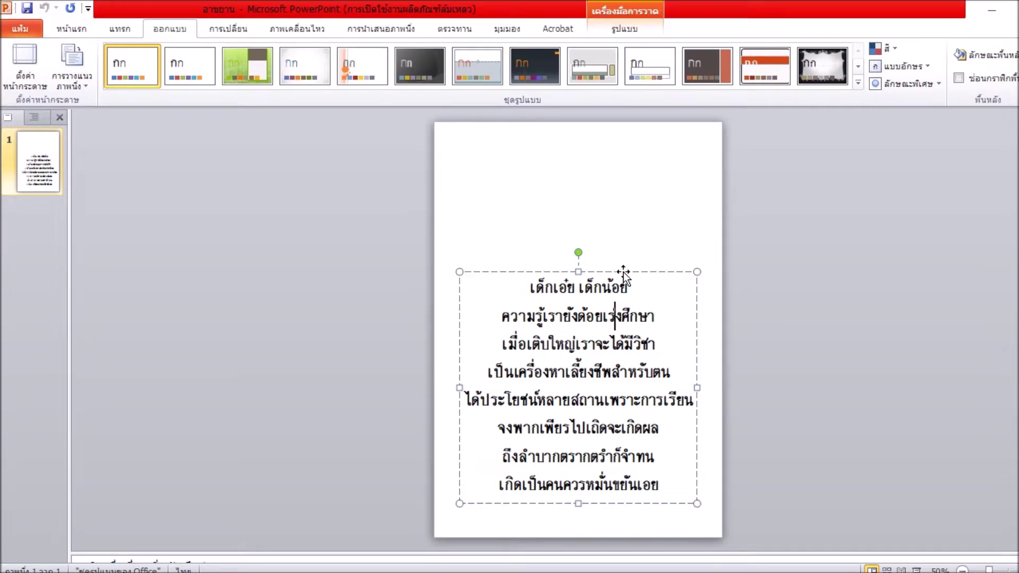
mouse_move(622, 271)
left_mouse_down()
mouse_move(614, 205)
mouse_move(628, 234)
mouse_move(622, 249)
mouse_move(620, 234)
left_mouse_up()
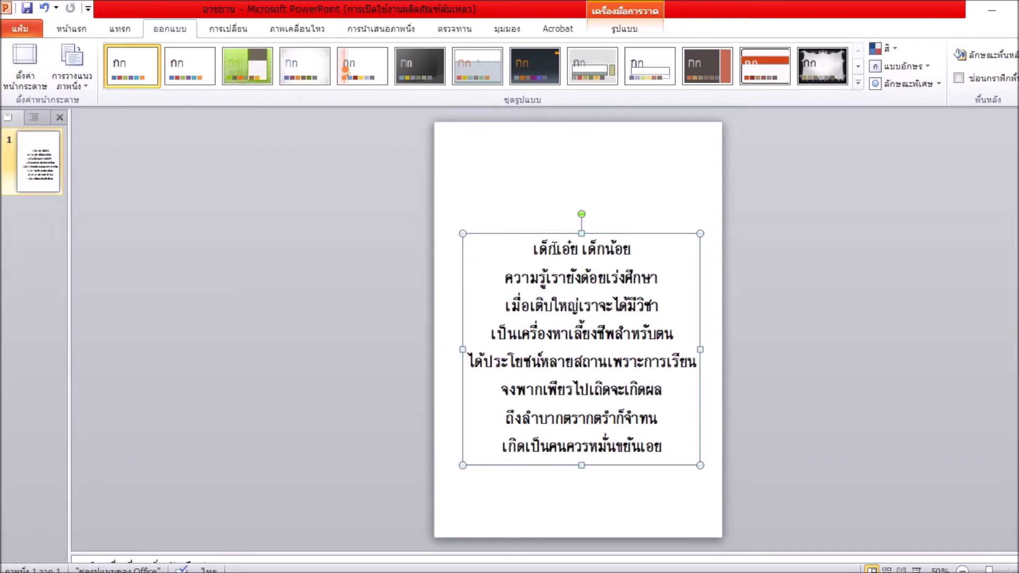
mouse_move(533, 251)
left_mouse_down()
mouse_move(680, 372)
mouse_move(667, 451)
left_mouse_up()
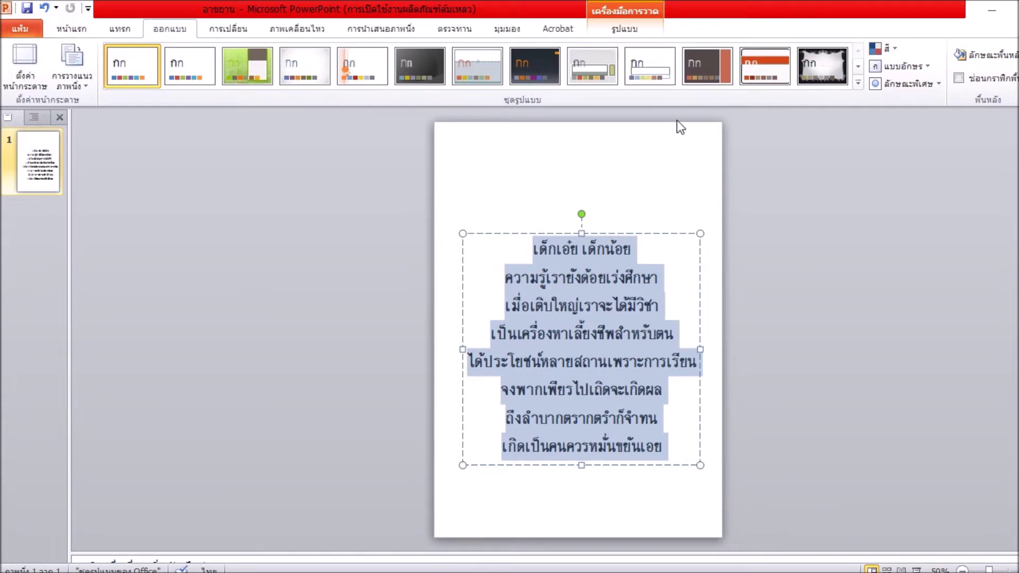
left_click(329, 174)
left_click_drag(532, 248, 691, 469)
left_click(73, 32)
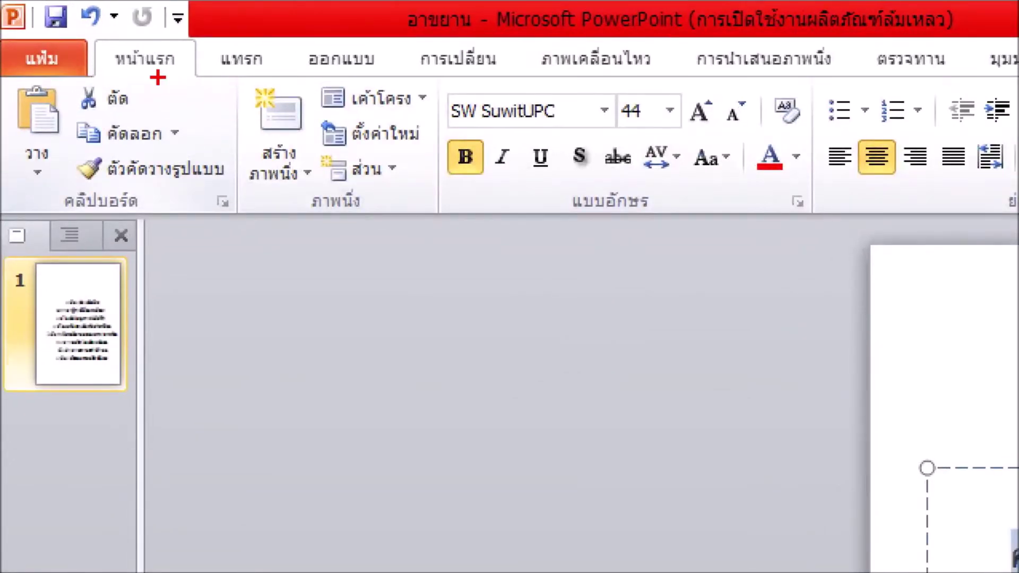
mouse_move(181, 44)
left_mouse_down()
mouse_move(93, 74)
mouse_move(178, 67)
left_mouse_up()
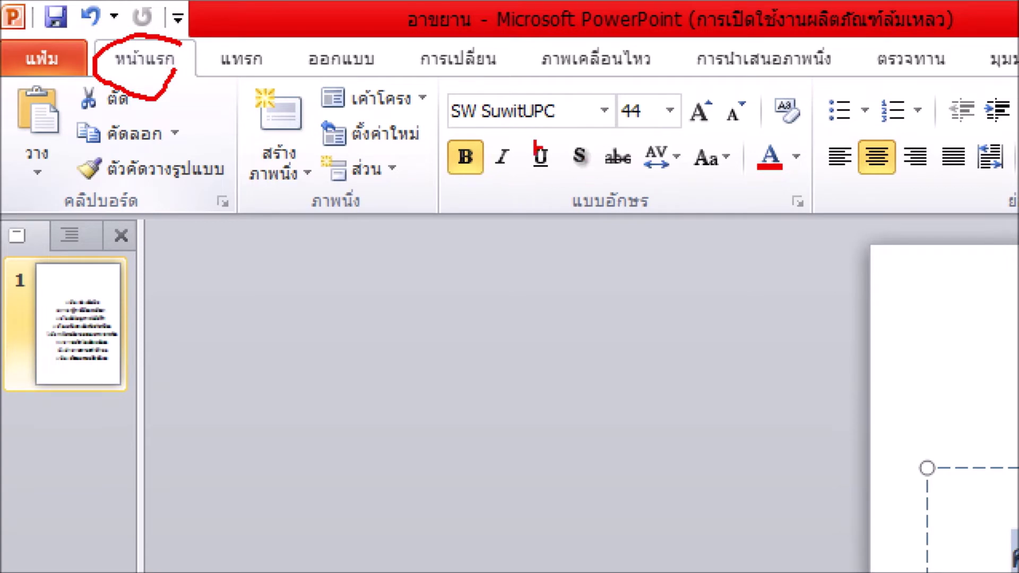
mouse_move(452, 130)
left_mouse_down()
mouse_move(610, 162)
mouse_move(685, 136)
mouse_move(637, 69)
mouse_move(456, 53)
mouse_move(448, 137)
left_mouse_up()
mouse_move(651, 109)
left_mouse_down()
mouse_move(644, 90)
mouse_move(597, 119)
mouse_move(652, 133)
left_mouse_up()
mouse_move(586, 96)
left_mouse_down()
mouse_move(467, 79)
mouse_move(448, 151)
mouse_move(563, 130)
mouse_move(564, 100)
left_mouse_up()
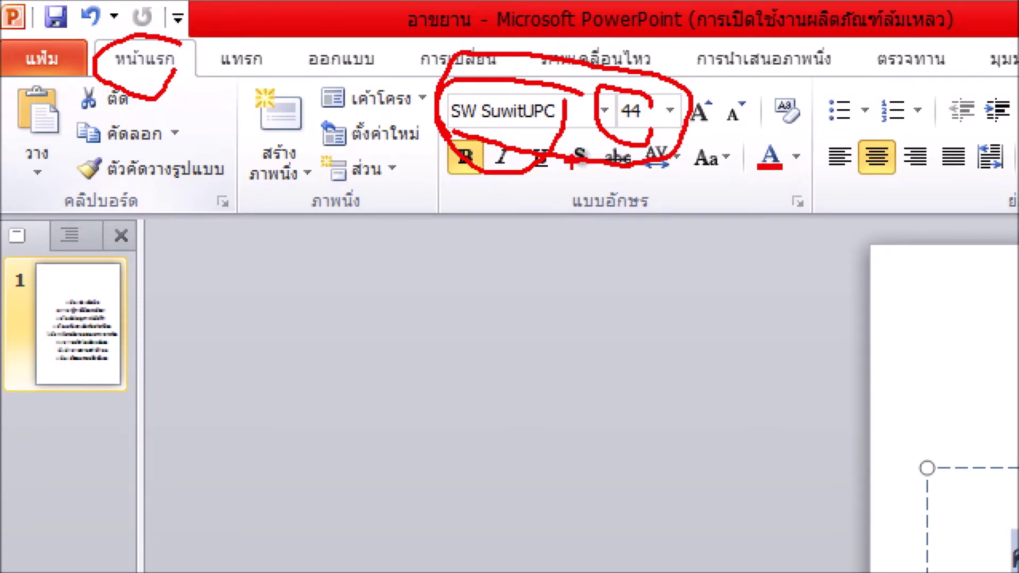
mouse_move(758, 309)
left_mouse_down()
mouse_move(817, 351)
mouse_move(825, 374)
mouse_move(808, 386)
left_mouse_up()
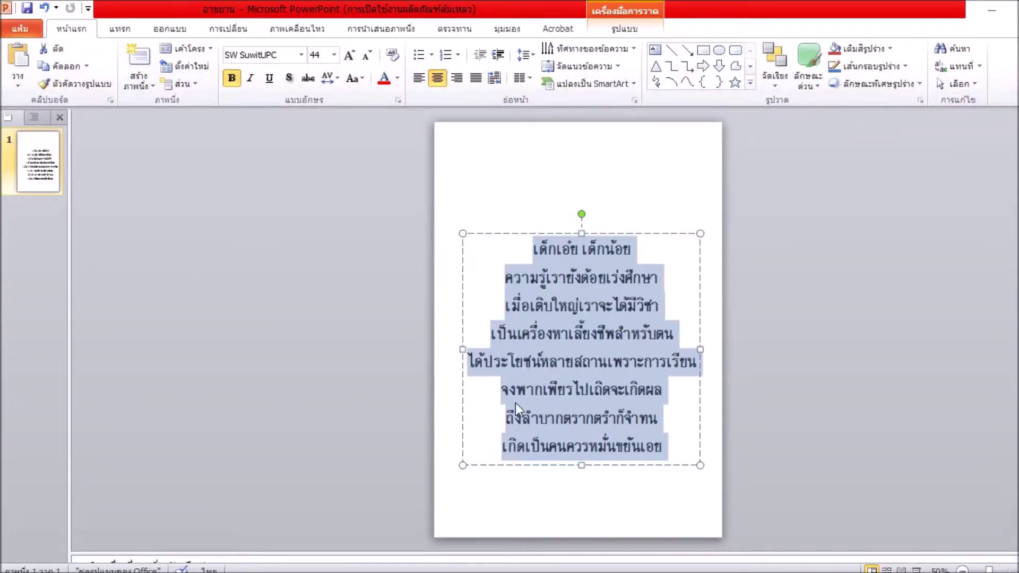
left_click(541, 458)
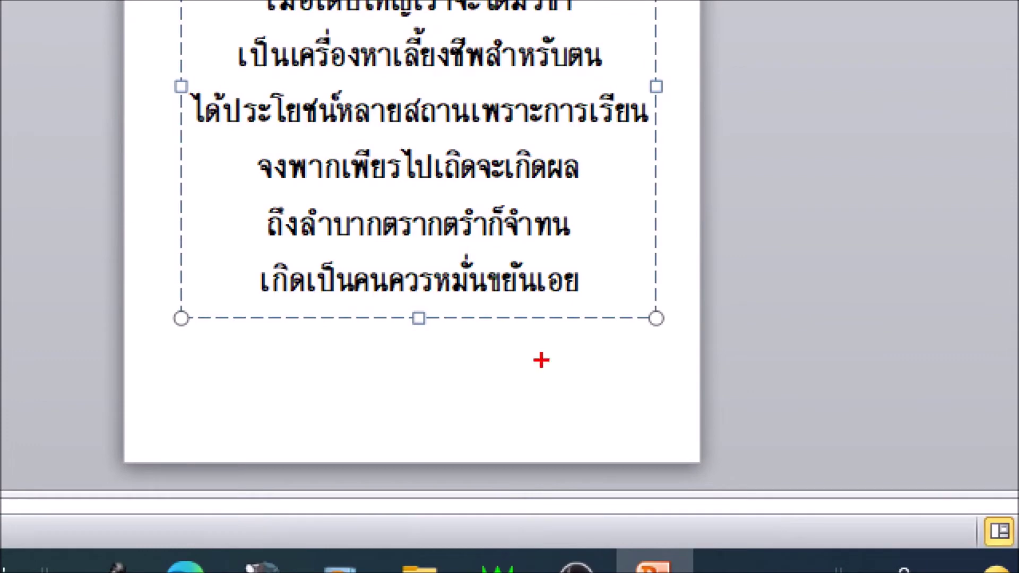
mouse_move(243, 325)
left_mouse_down()
mouse_move(376, 358)
mouse_move(654, 254)
mouse_move(419, 112)
mouse_move(234, 175)
mouse_move(255, 350)
left_mouse_up()
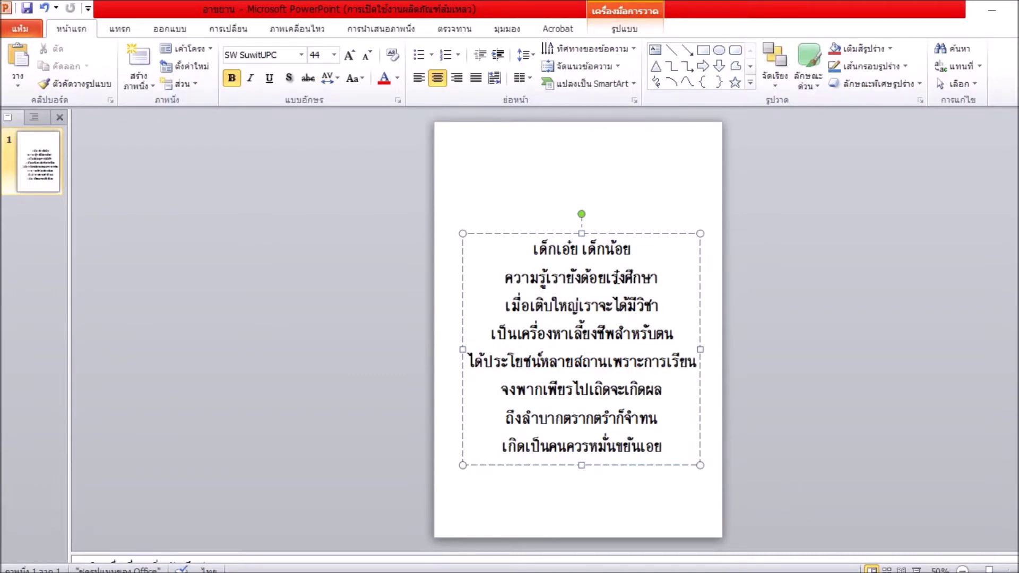
Step: Nudge the poem's text box slightly down and left, then save the presentation
left_click(734, 234)
left_click(613, 278)
left_click_drag(617, 234, 617, 253)
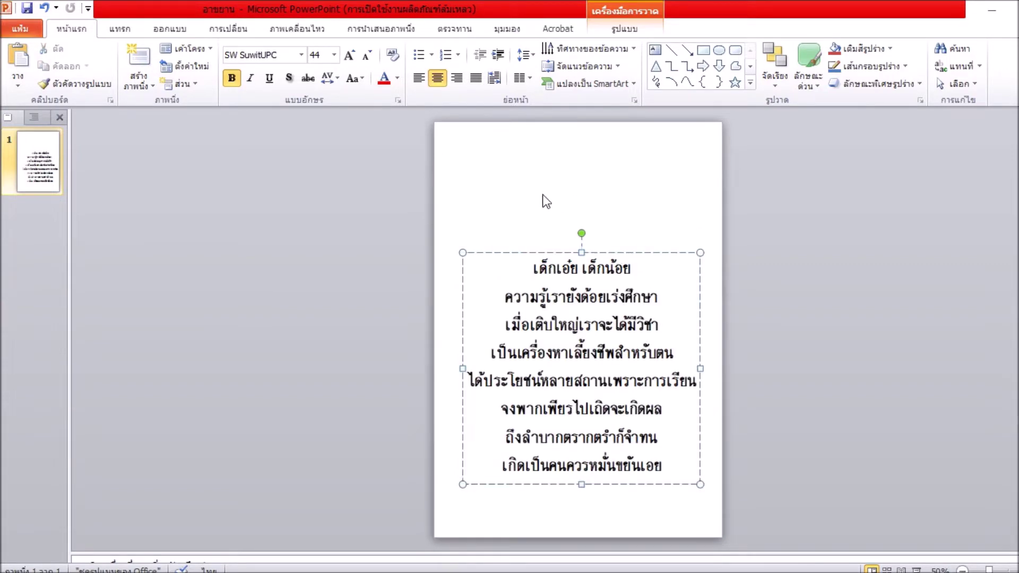
left_click_drag(614, 252, 614, 275)
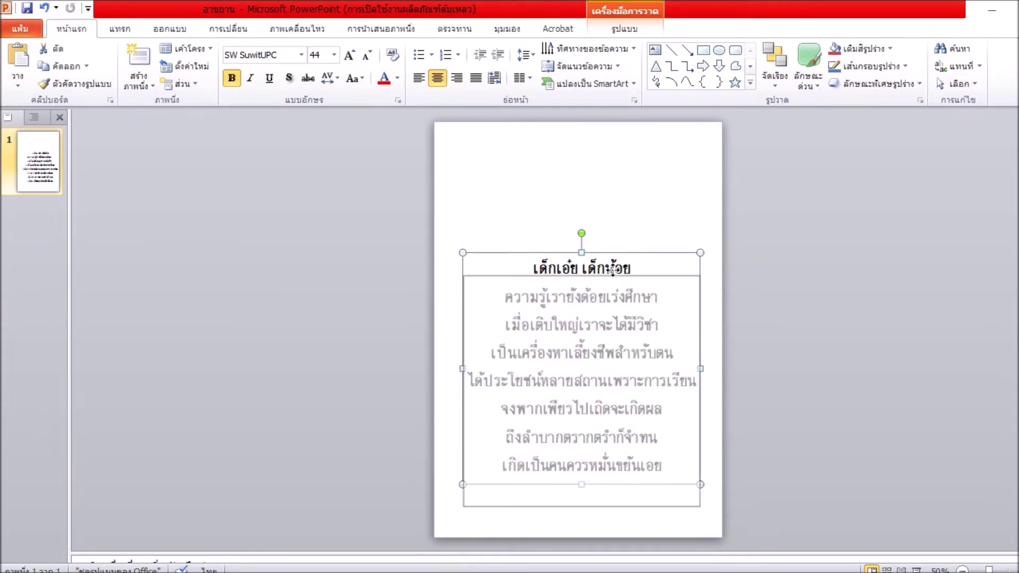
left_click(820, 284)
left_click(615, 275)
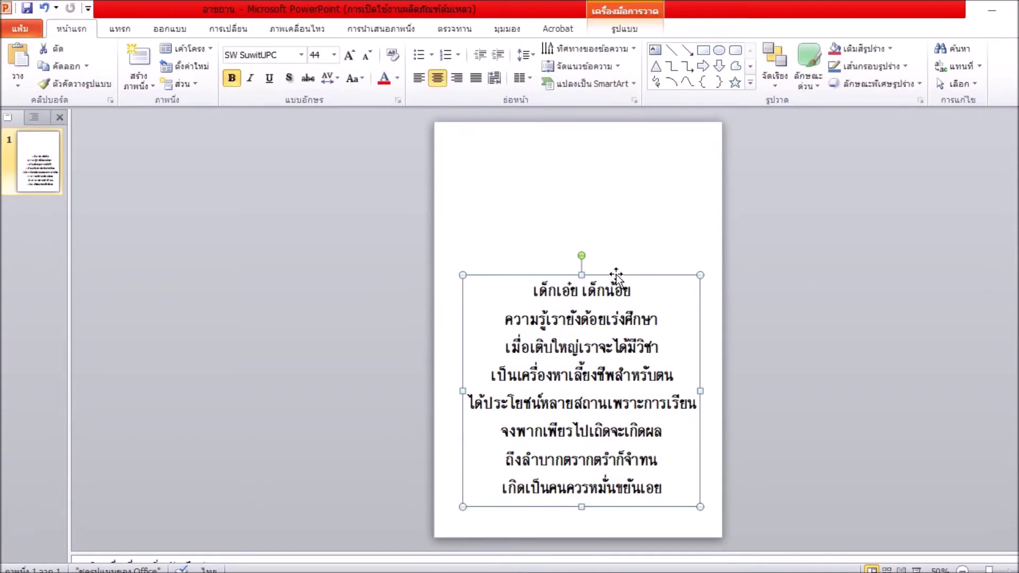
left_click_drag(616, 274, 613, 274)
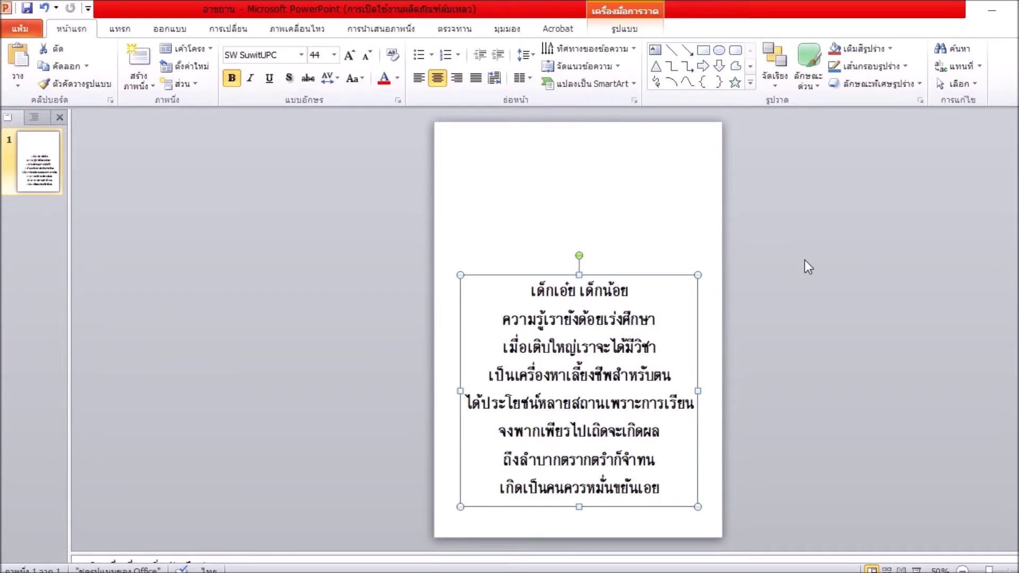
left_click(808, 266)
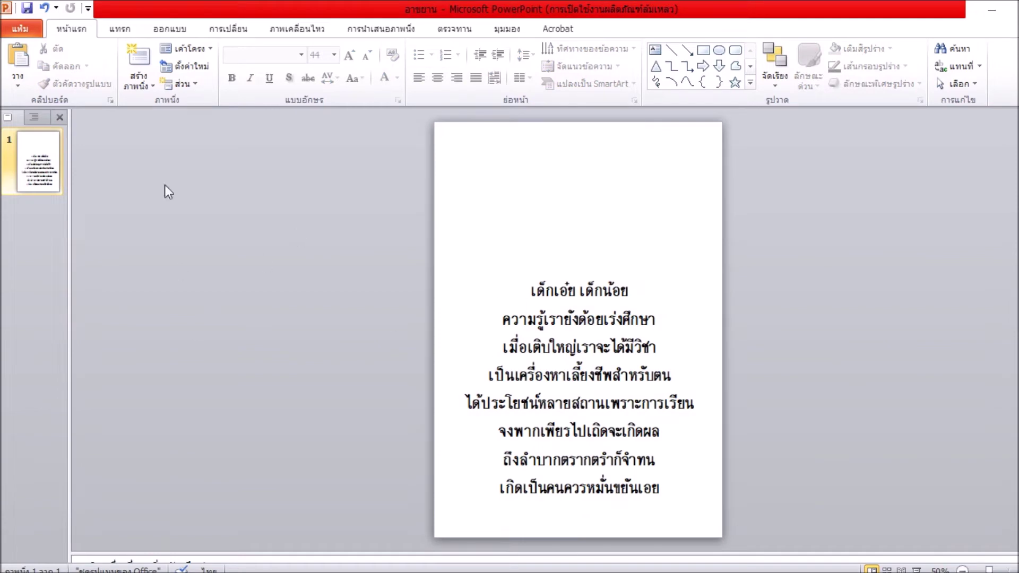
left_click(27, 8)
Step: Minimise PowerPoint and copy the รูปภาพ PNG picture from New folder
left_click(996, 10)
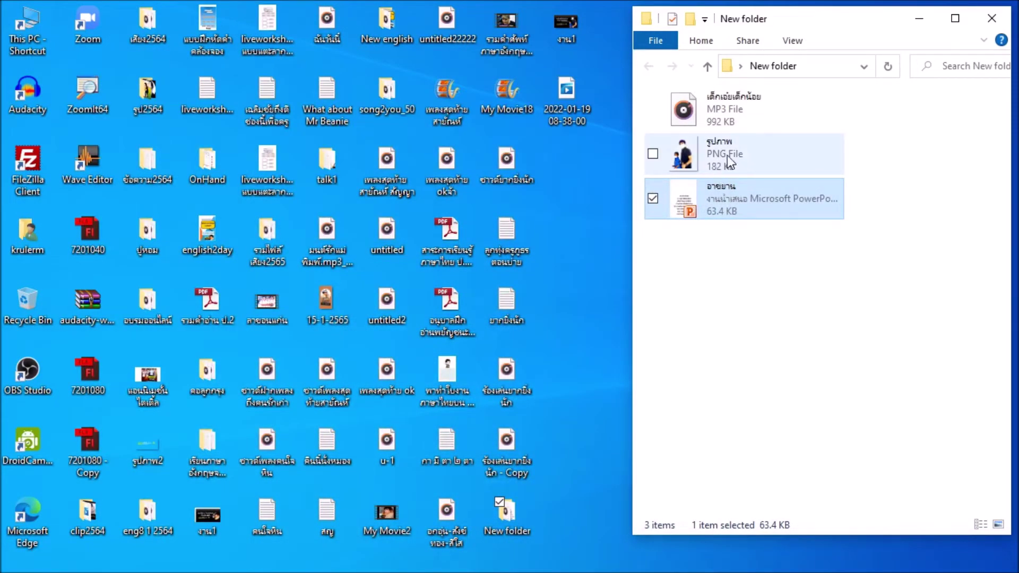
mouse_move(629, 240)
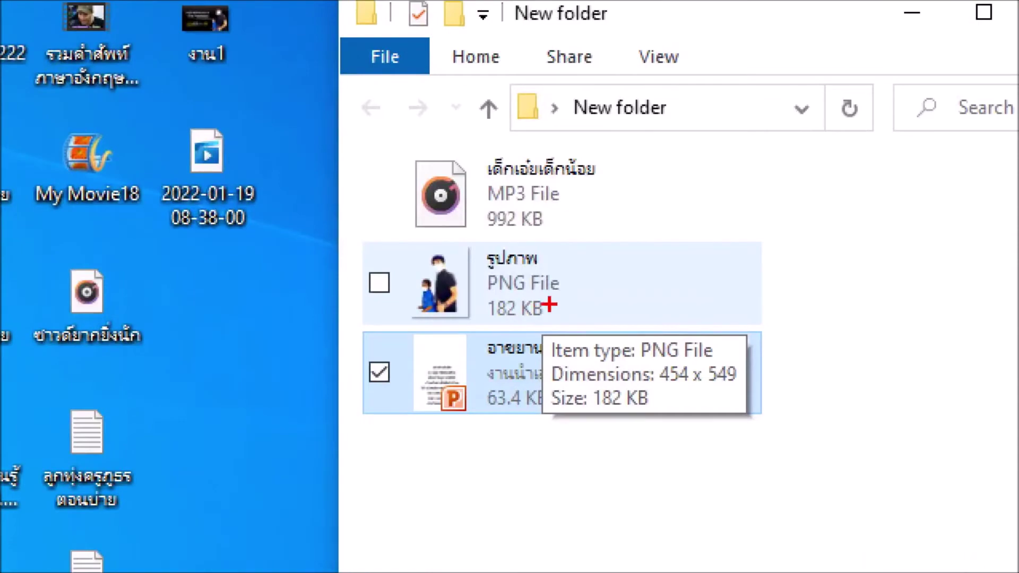
left_click_drag(572, 275, 432, 345)
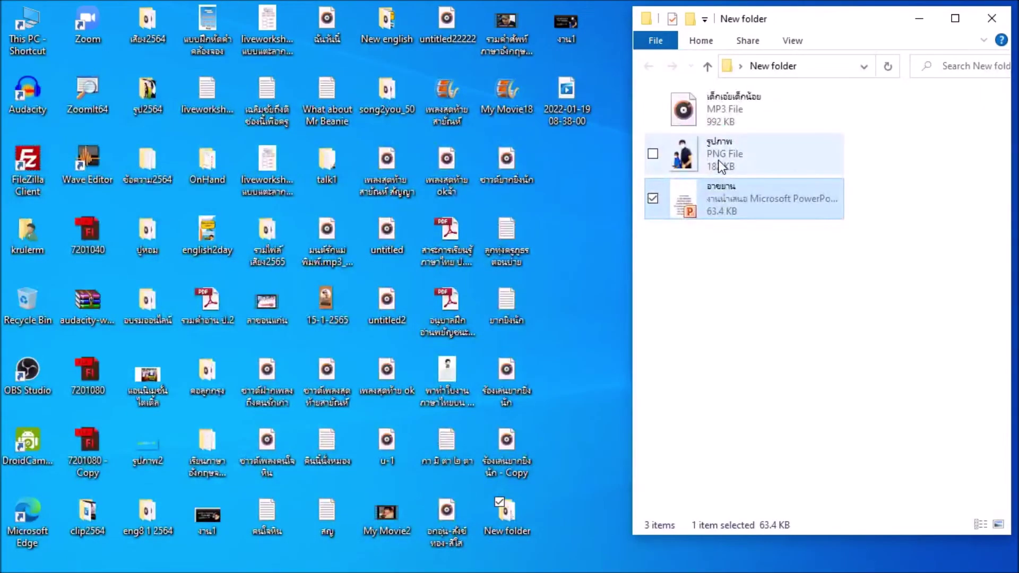
right_click(718, 160)
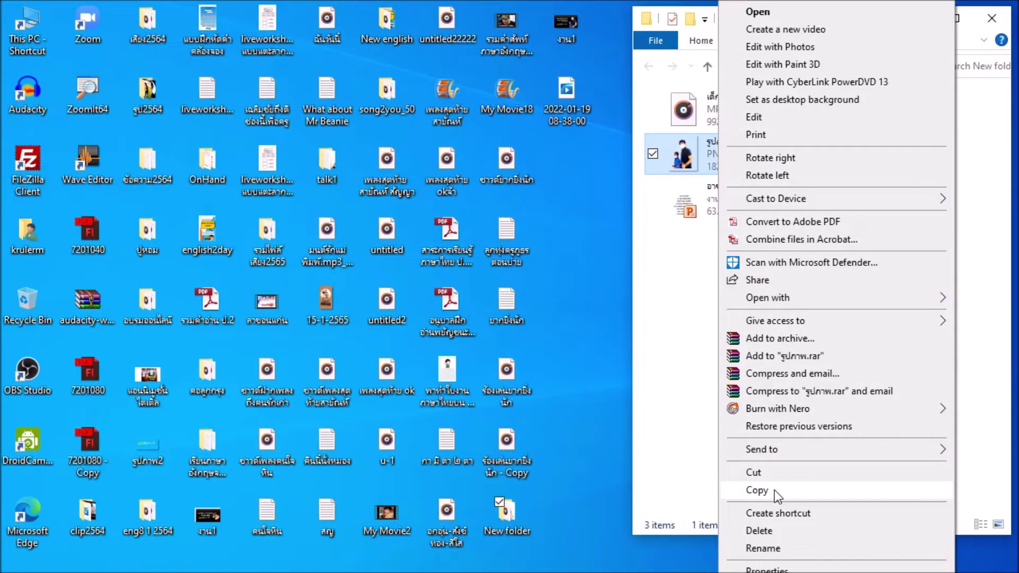
left_click(758, 490)
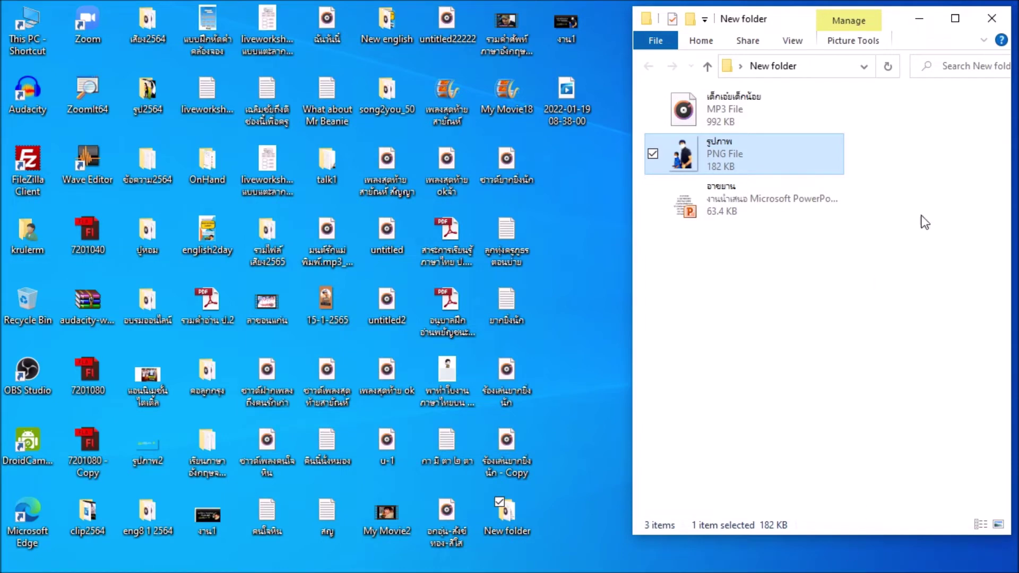
left_click(992, 18)
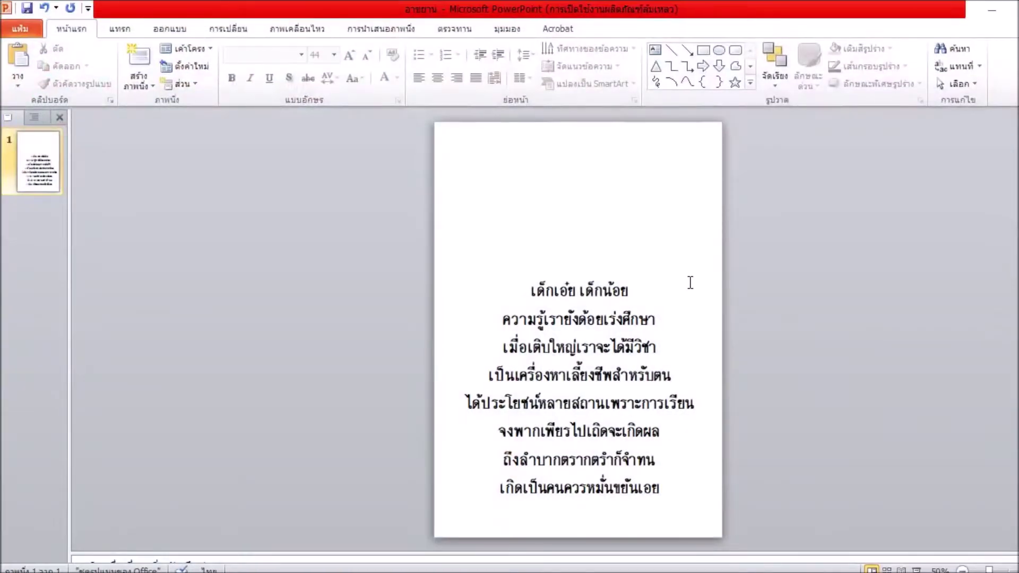
Step: Paste the copied two-person รูปภาพ photo onto the slide
right_click(273, 200)
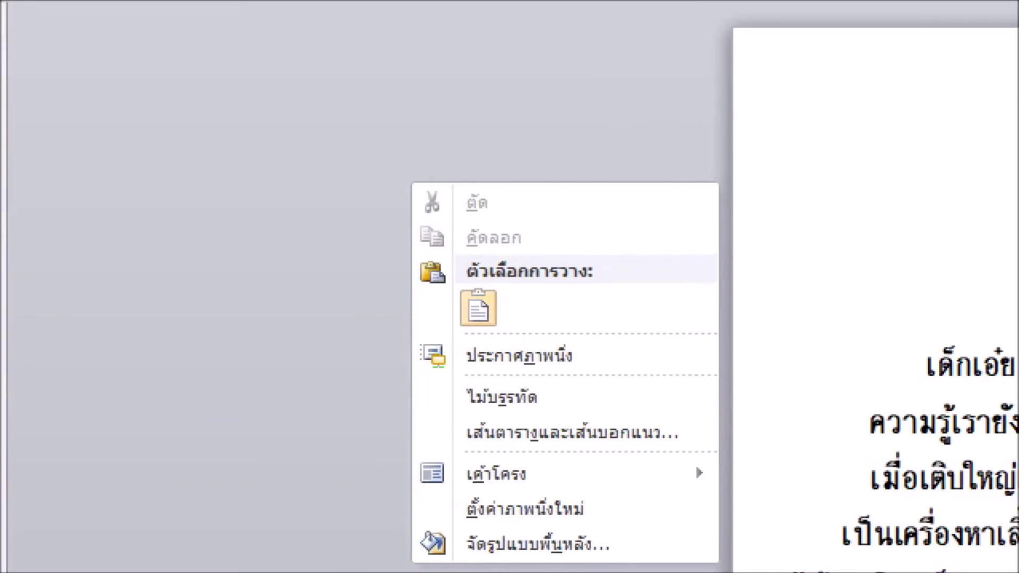
mouse_move(592, 276)
left_mouse_down()
mouse_move(534, 317)
mouse_move(454, 346)
left_mouse_up()
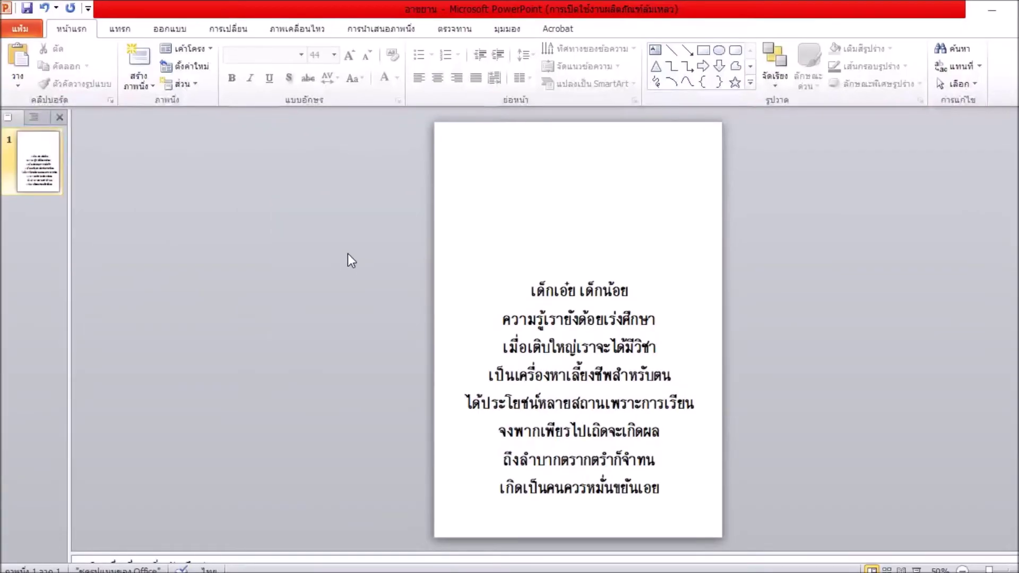
left_click(382, 317)
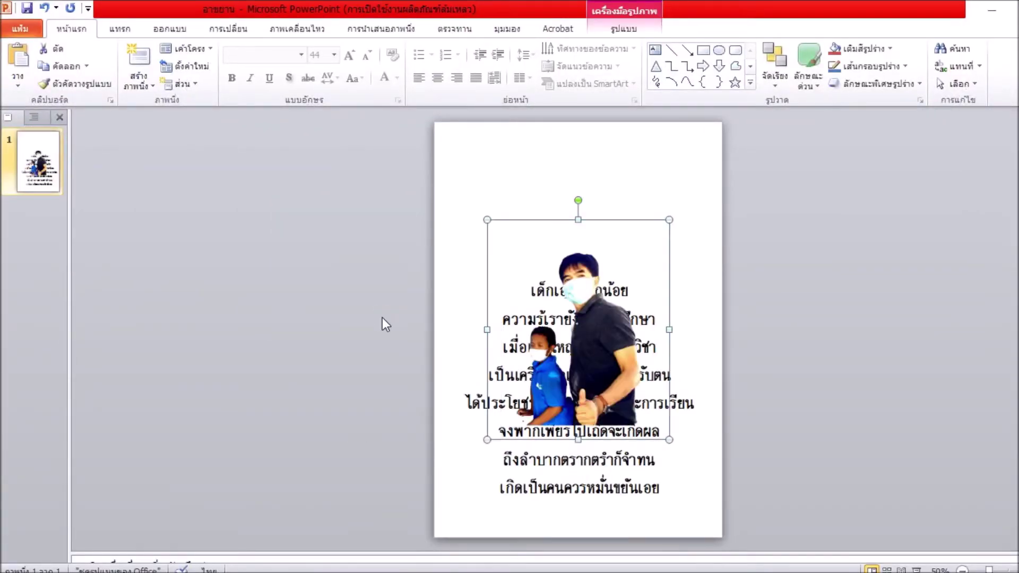
Step: Shrink the two-person photo and set it at the slide top, just above the poem title
left_click_drag(588, 385, 351, 334)
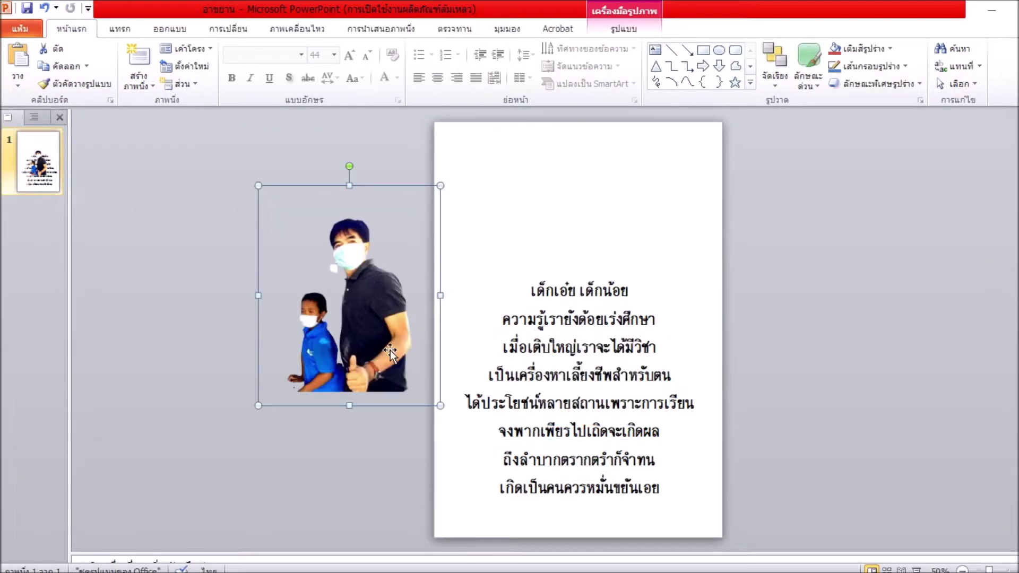
mouse_move(350, 334)
left_mouse_down()
mouse_move(582, 235)
mouse_move(357, 282)
mouse_move(583, 219)
left_mouse_up()
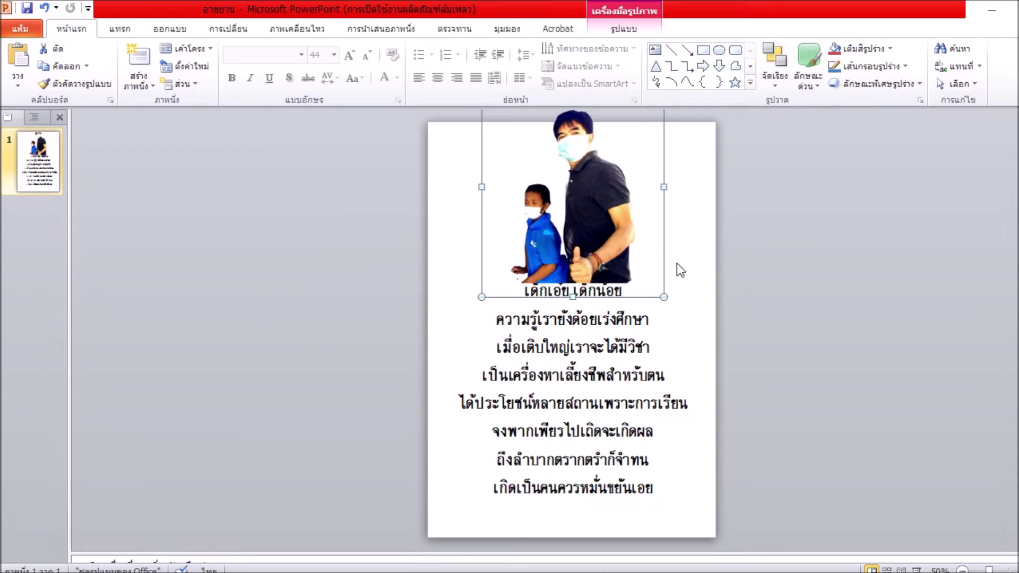
left_click_drag(663, 296, 699, 307)
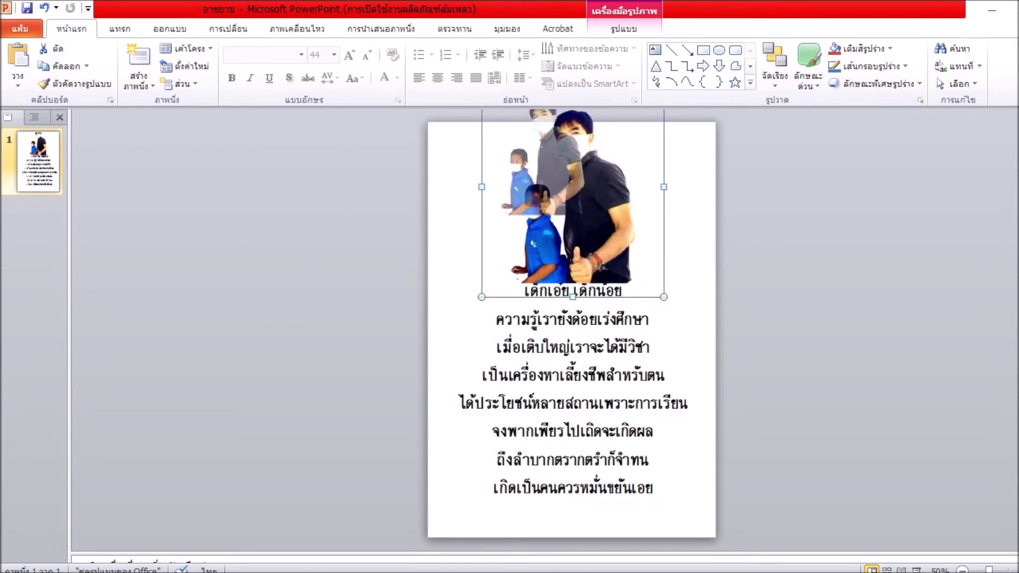
left_click_drag(699, 308, 653, 291)
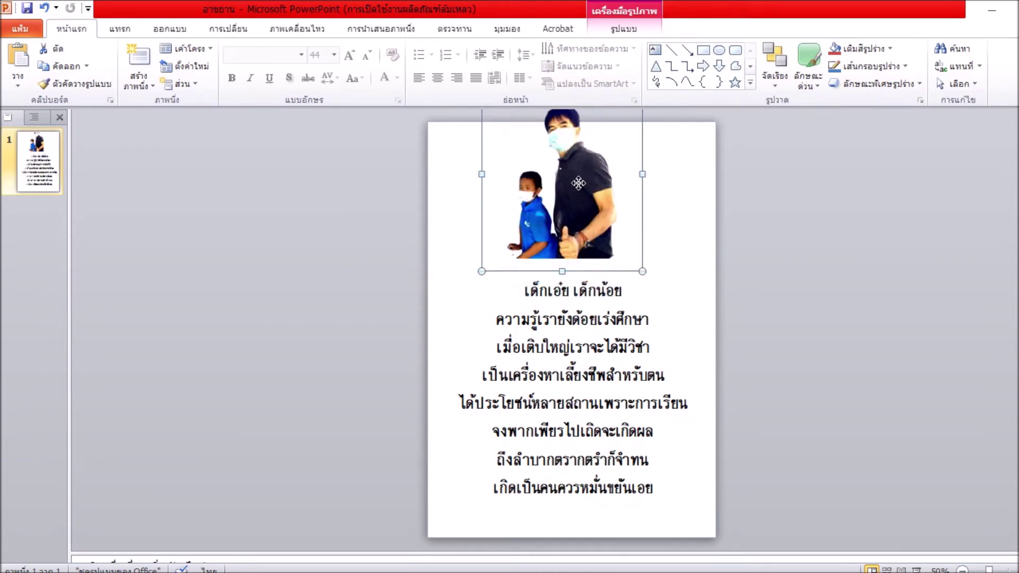
left_click_drag(653, 291, 625, 257)
left_click_drag(588, 218, 601, 249)
left_click(796, 250)
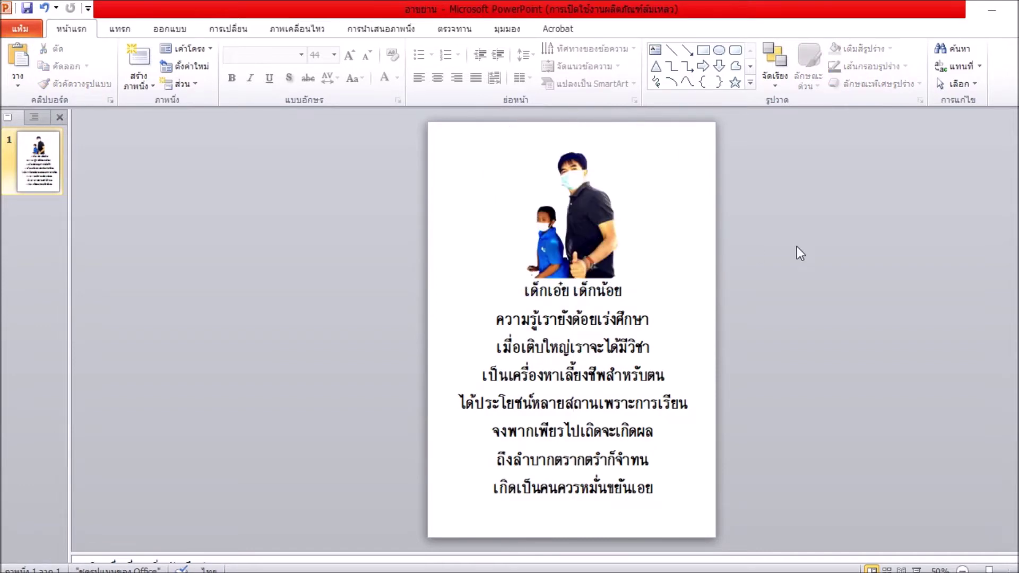
left_click(567, 228)
left_click(831, 222)
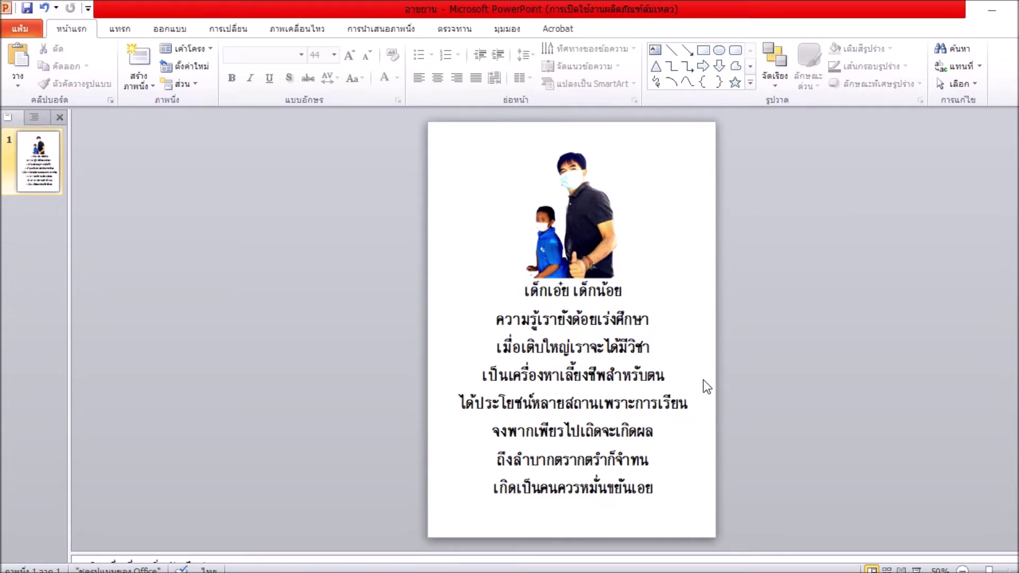
Step: Save the presentation with the photo, then reopen อาขยาน (now 246 KB) from New folder
left_click(27, 8)
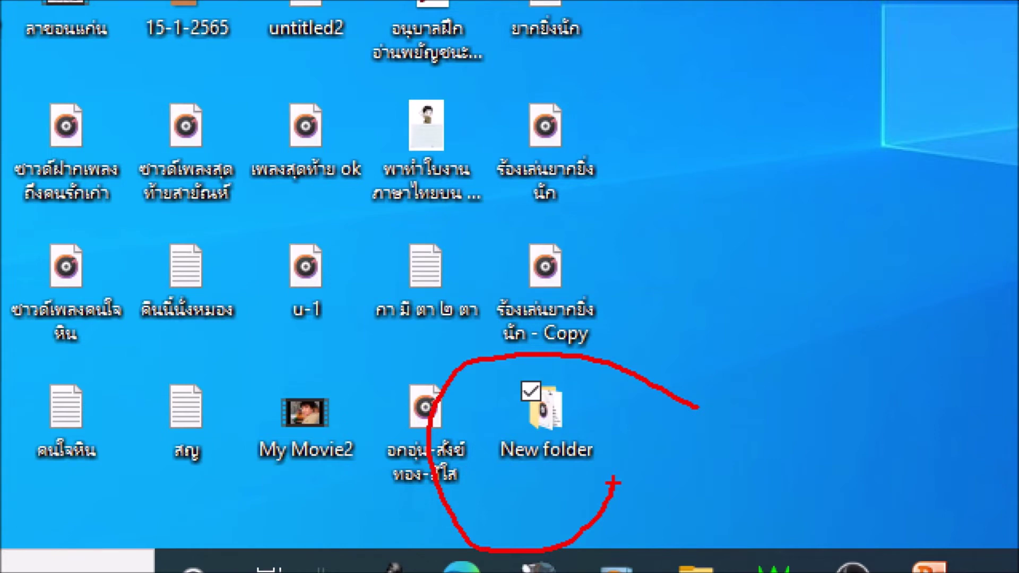
key("Escape")
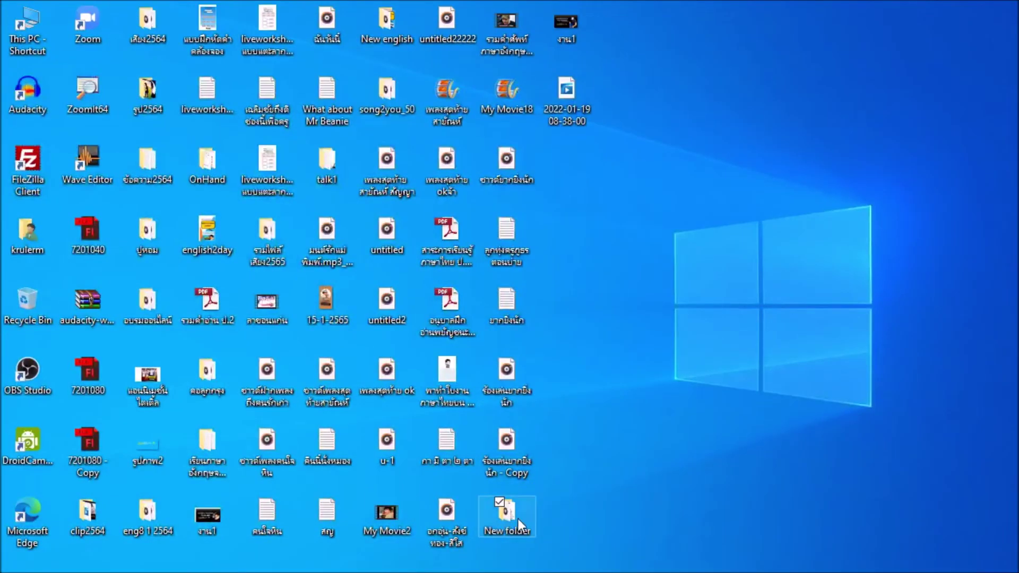
double_click(510, 518)
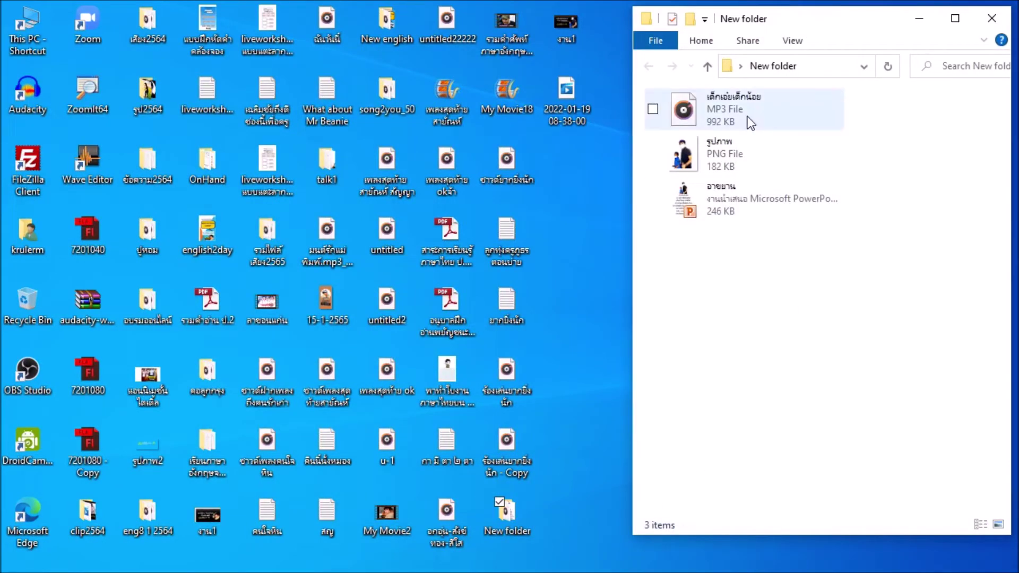
mouse_move(444, 219)
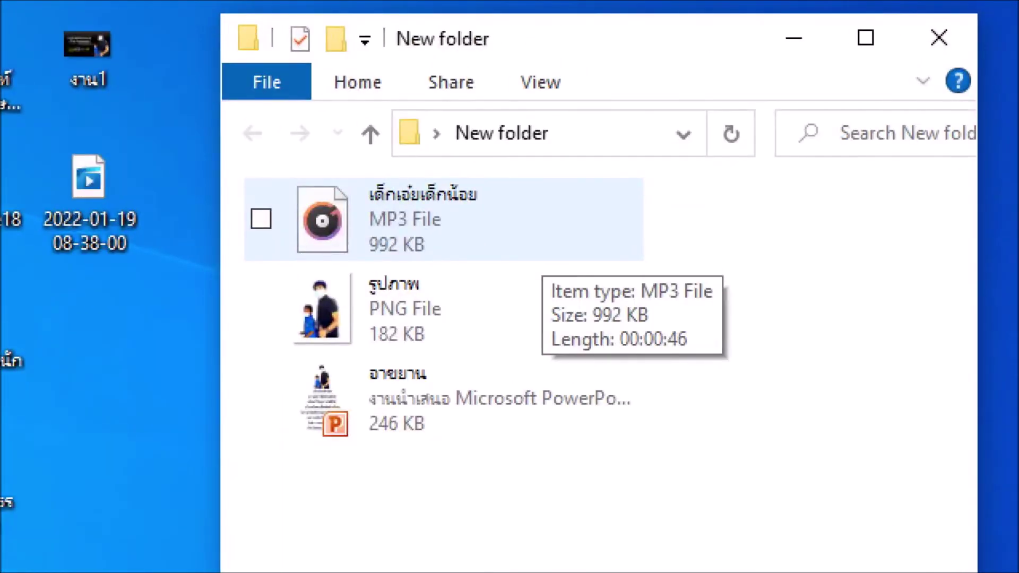
mouse_move(499, 218)
left_mouse_down()
mouse_move(291, 268)
mouse_move(510, 240)
left_mouse_up()
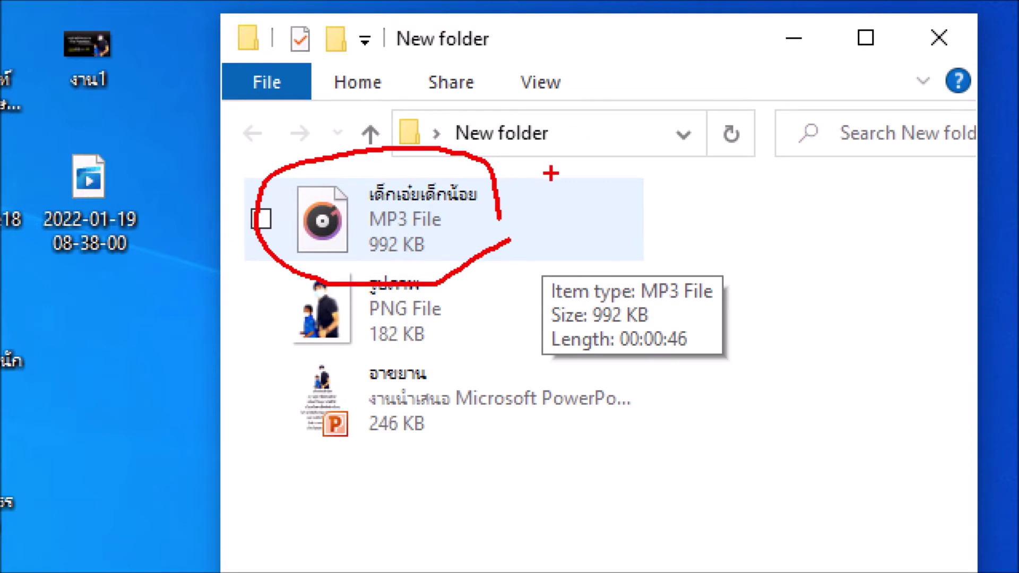
left_click_drag(370, 205, 461, 242)
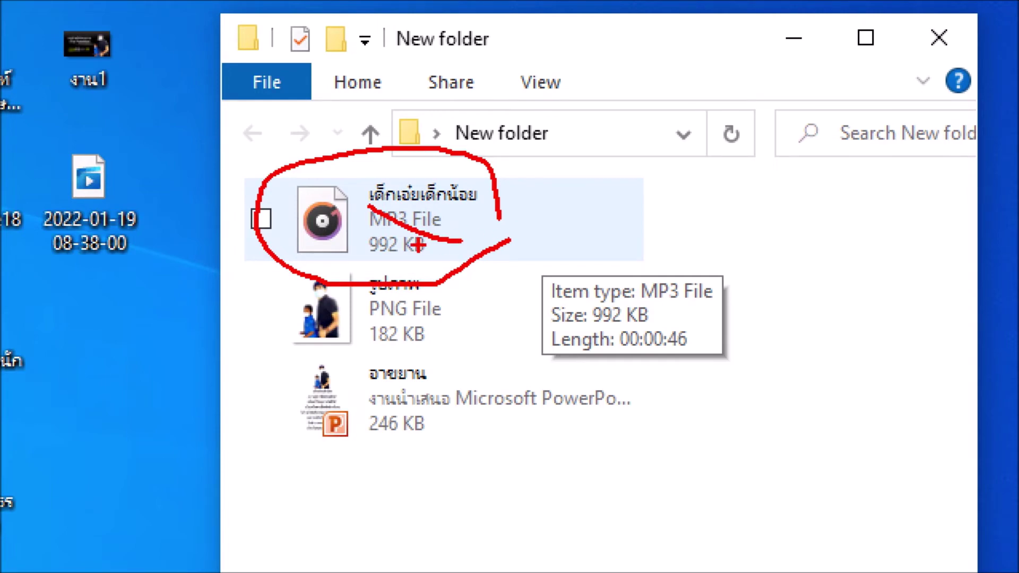
key("Escape")
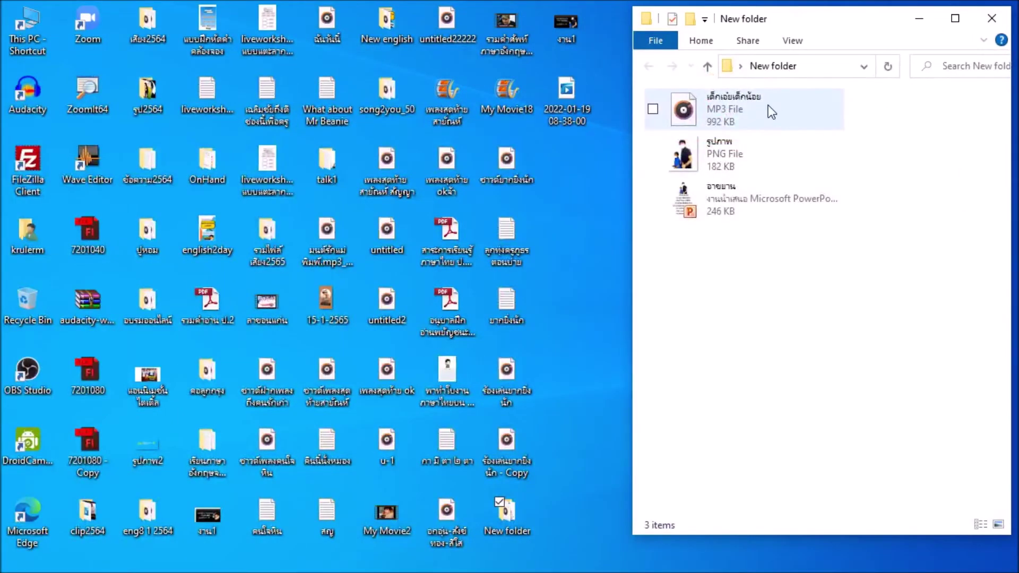
double_click(733, 199)
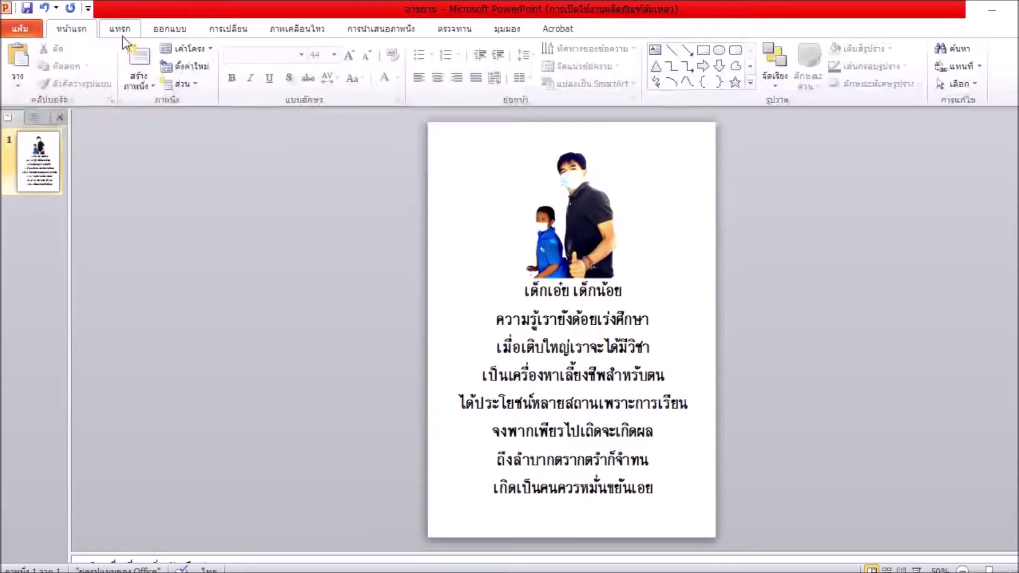
Step: From the Insert tab's Audio dropdown, choose Audio from File to browse for a sound
left_click(122, 31)
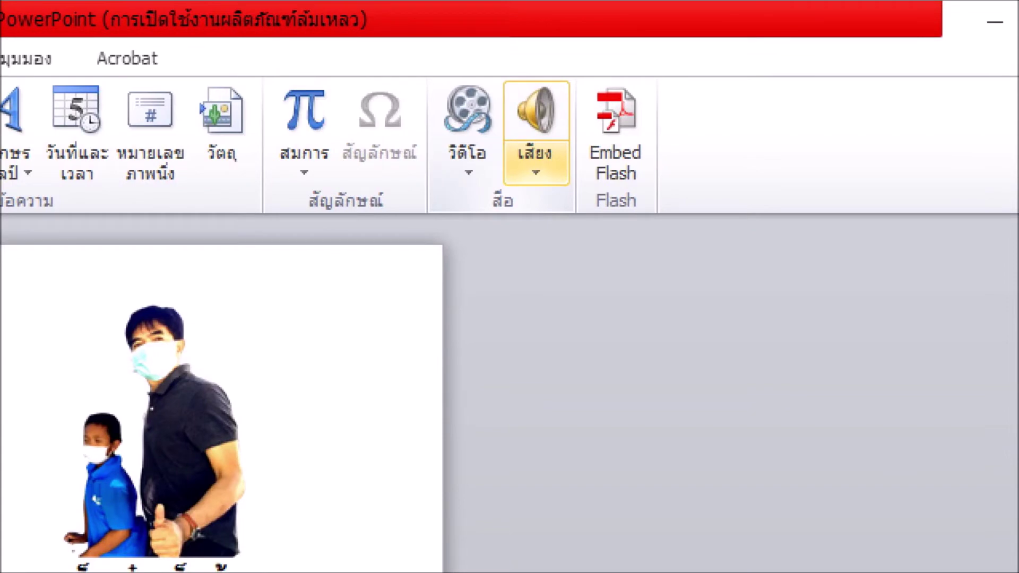
left_click_drag(565, 84, 584, 139)
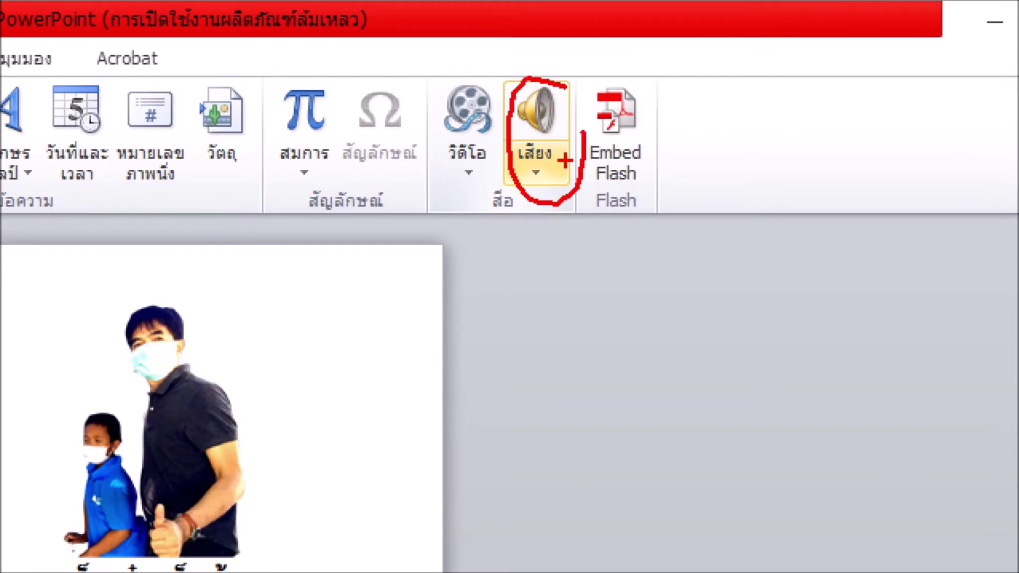
left_click_drag(550, 172, 550, 186)
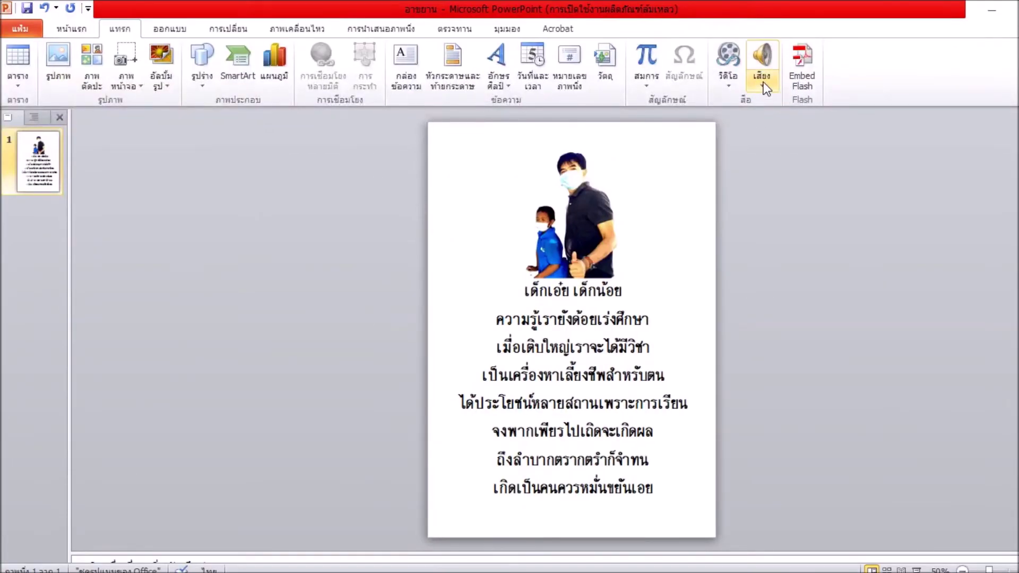
left_click(763, 82)
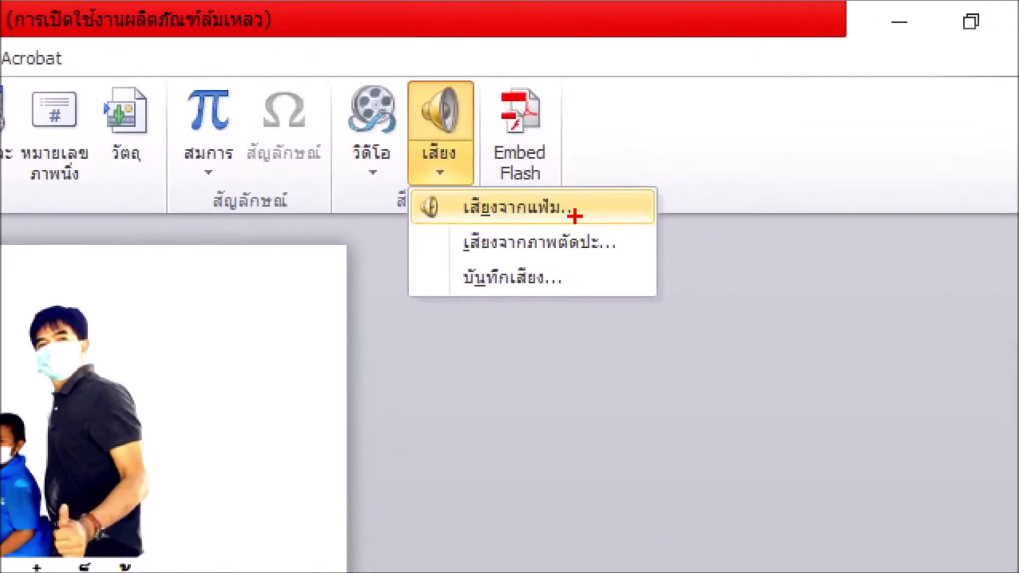
left_click_drag(580, 201, 452, 233)
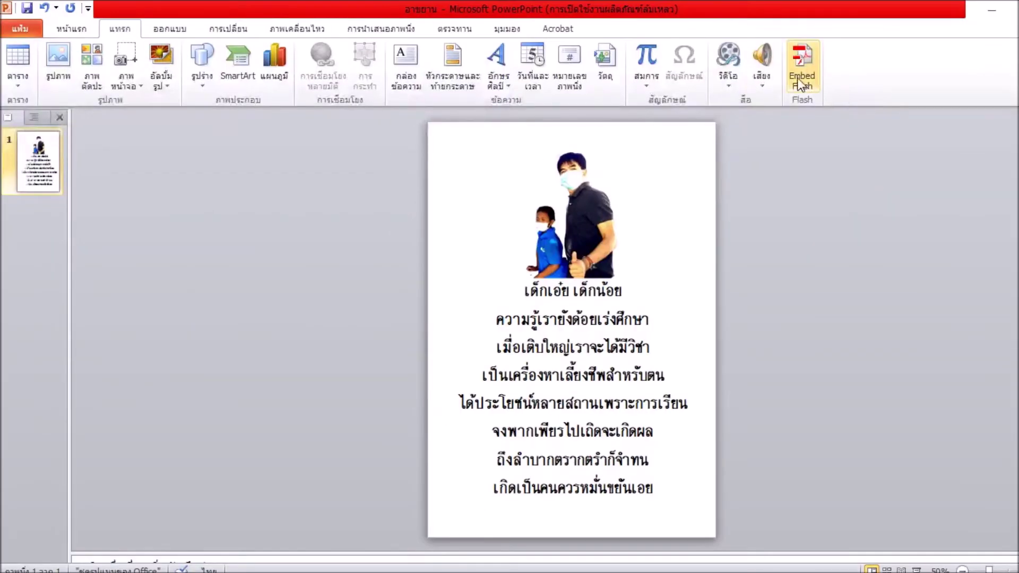
left_click(765, 78)
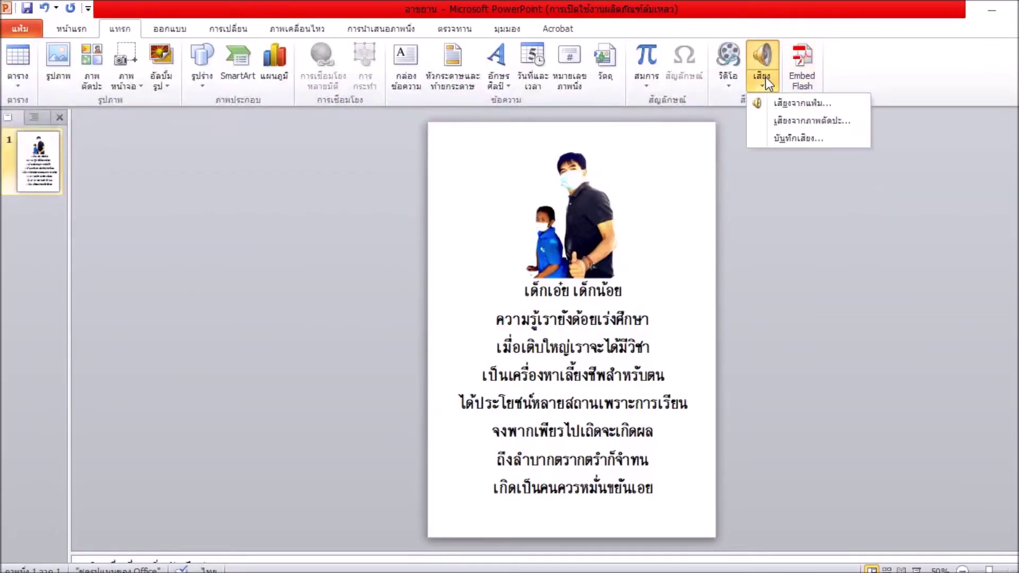
left_click(785, 106)
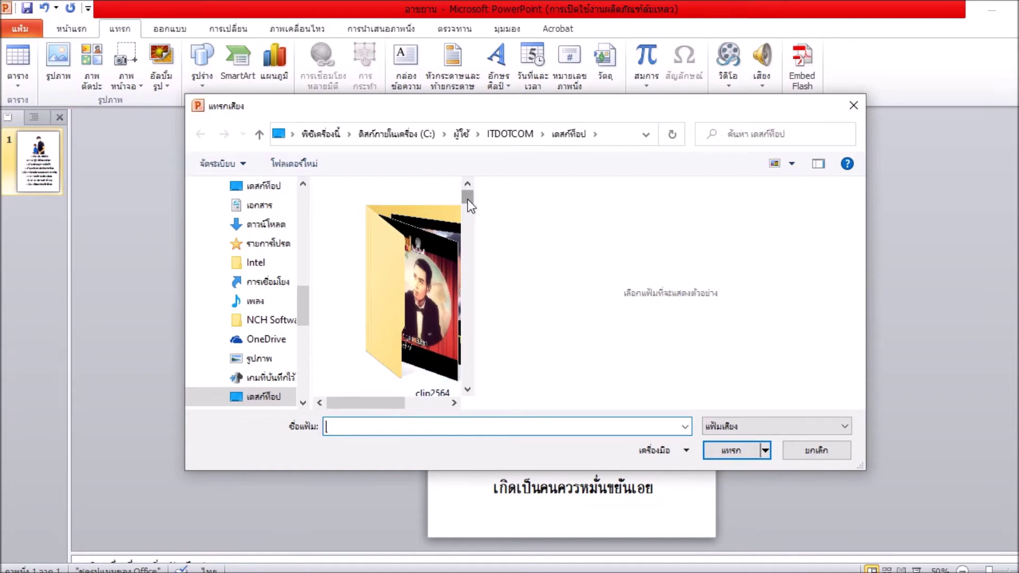
Step: Insert the audio file เด็กเอ๋ยเด็กน้อย from the Desktop's New folder onto the slide
mouse_move(467, 199)
left_mouse_down()
mouse_move(479, 272)
mouse_move(479, 217)
left_mouse_up()
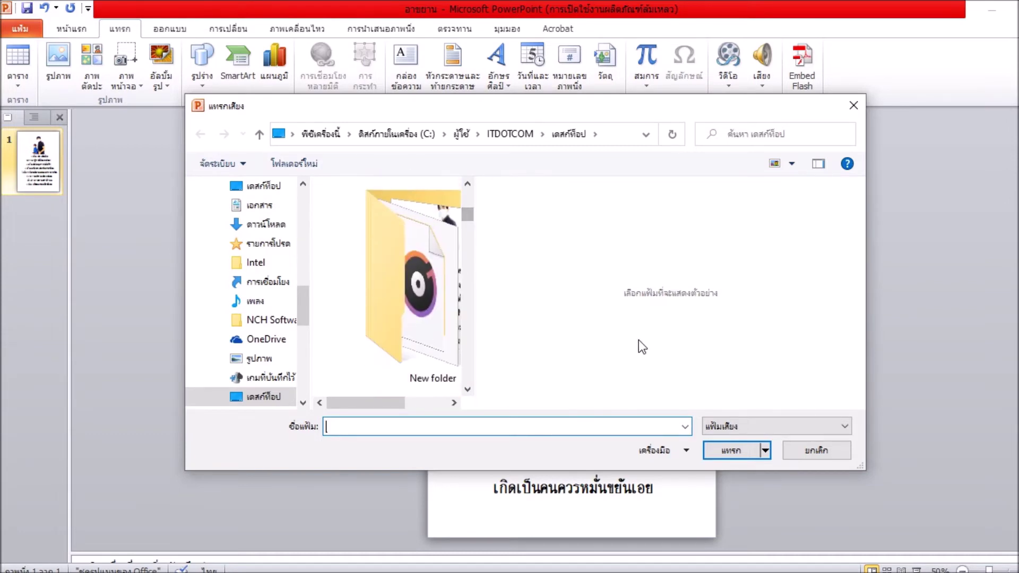
mouse_move(412, 282)
double_click(429, 297)
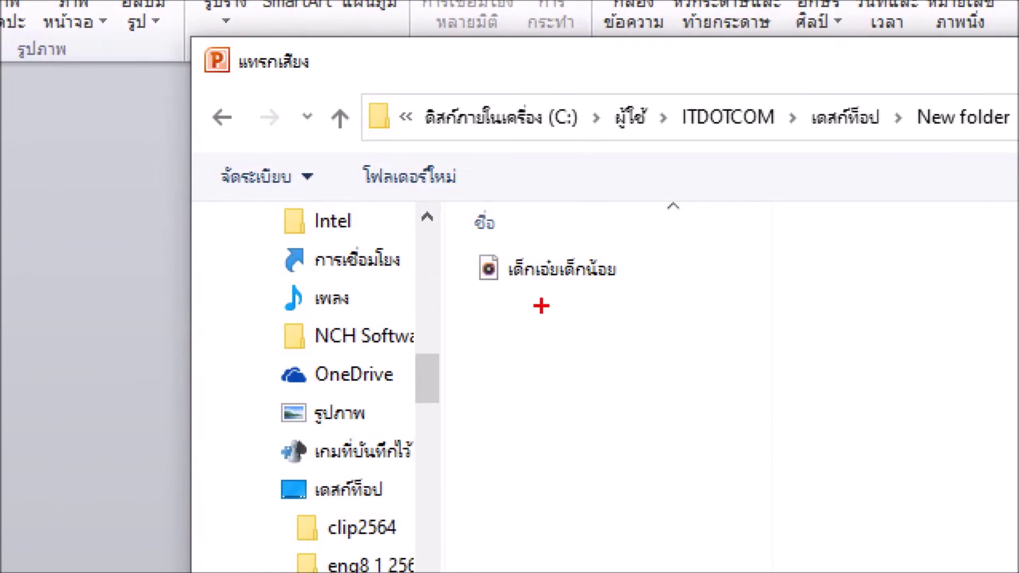
mouse_move(608, 311)
left_mouse_down()
mouse_move(616, 209)
mouse_move(444, 227)
mouse_move(616, 389)
left_mouse_up()
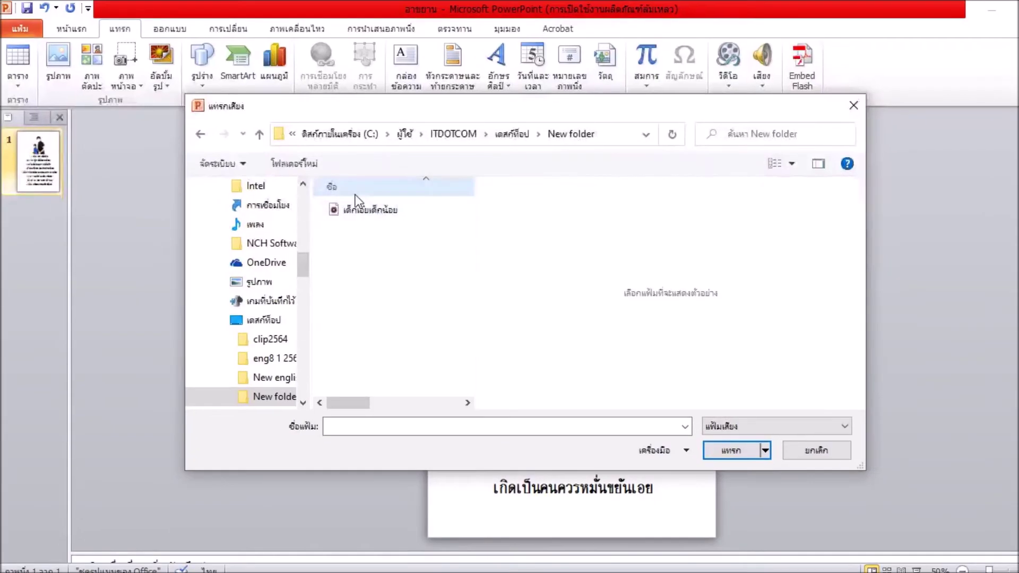
left_click(364, 213)
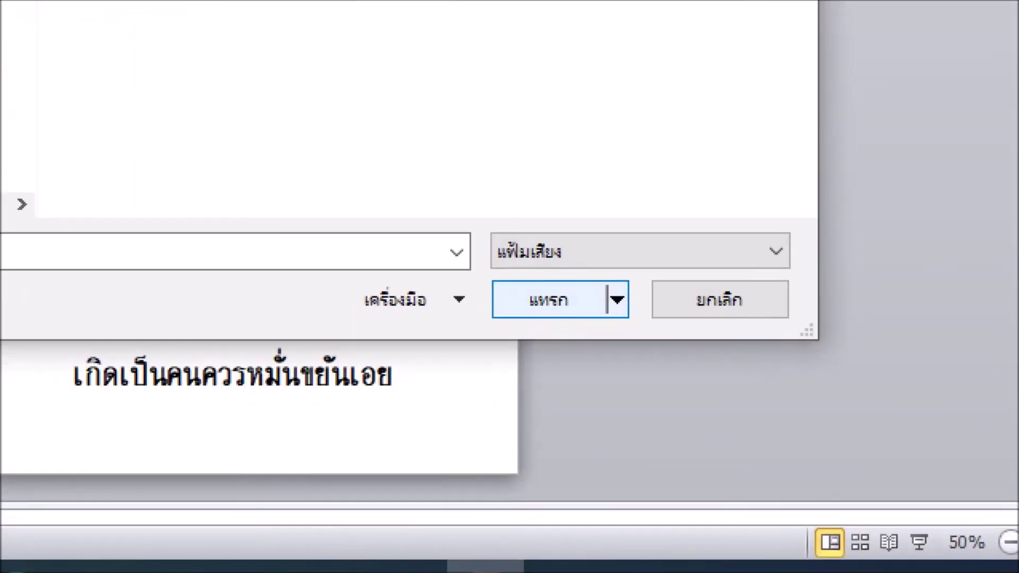
left_click_drag(600, 274, 595, 333)
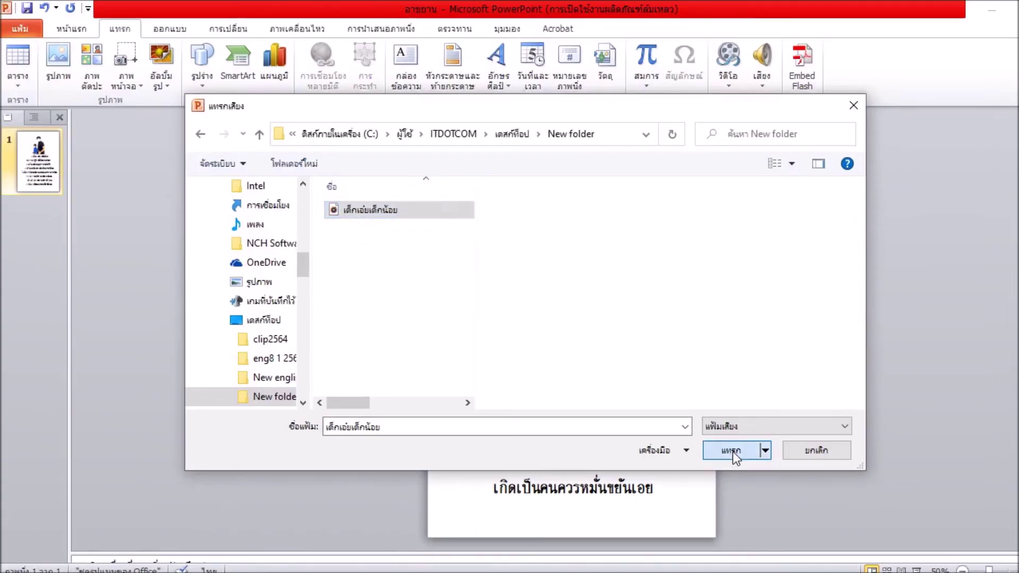
left_click(733, 451)
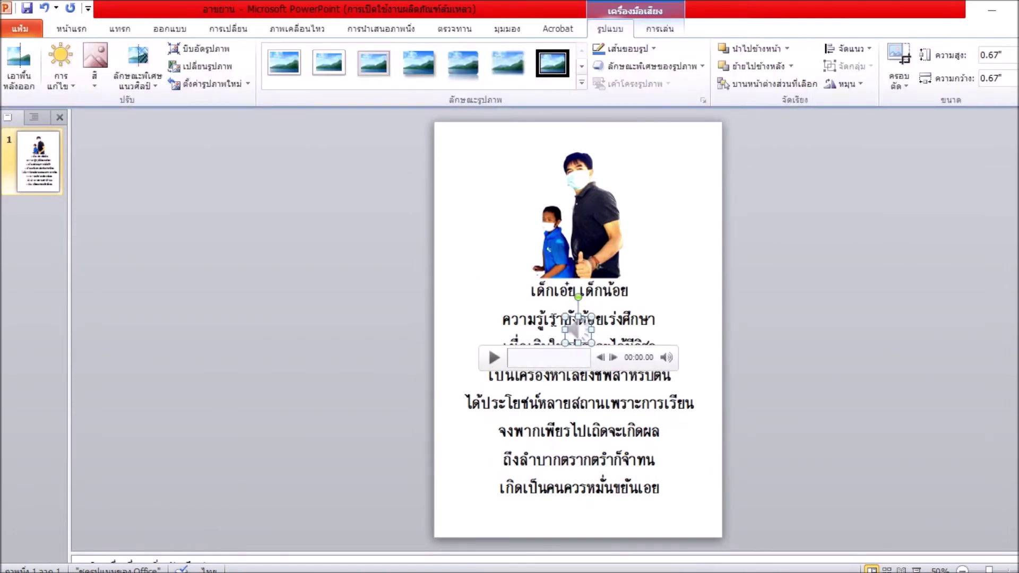
Step: Move the speaker icon toward the photo and raise the sound volume near maximum
mouse_move(577, 330)
left_mouse_down()
mouse_move(628, 277)
mouse_move(674, 263)
left_mouse_up()
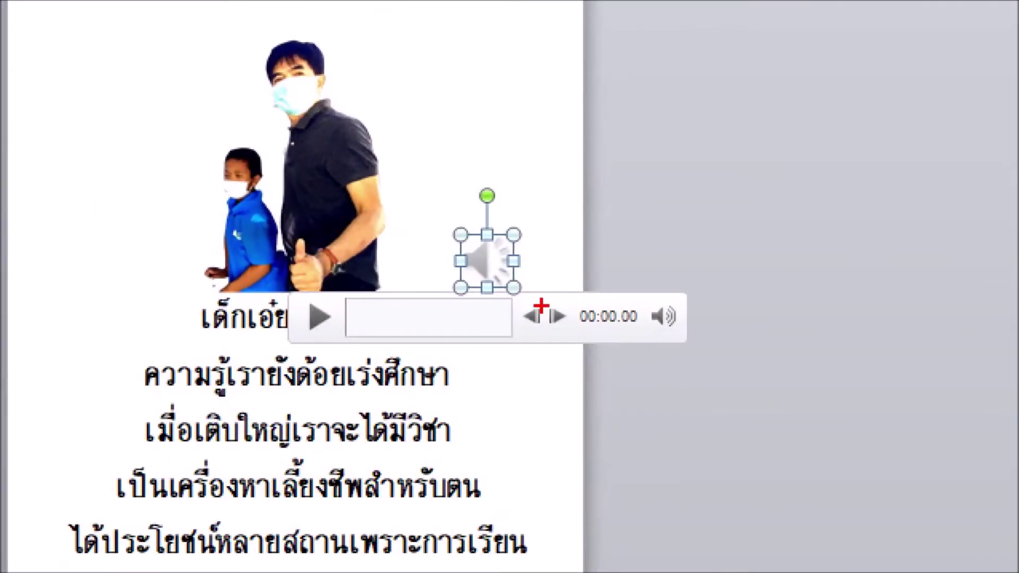
mouse_move(560, 252)
left_mouse_down()
mouse_move(470, 203)
mouse_move(476, 374)
left_mouse_up()
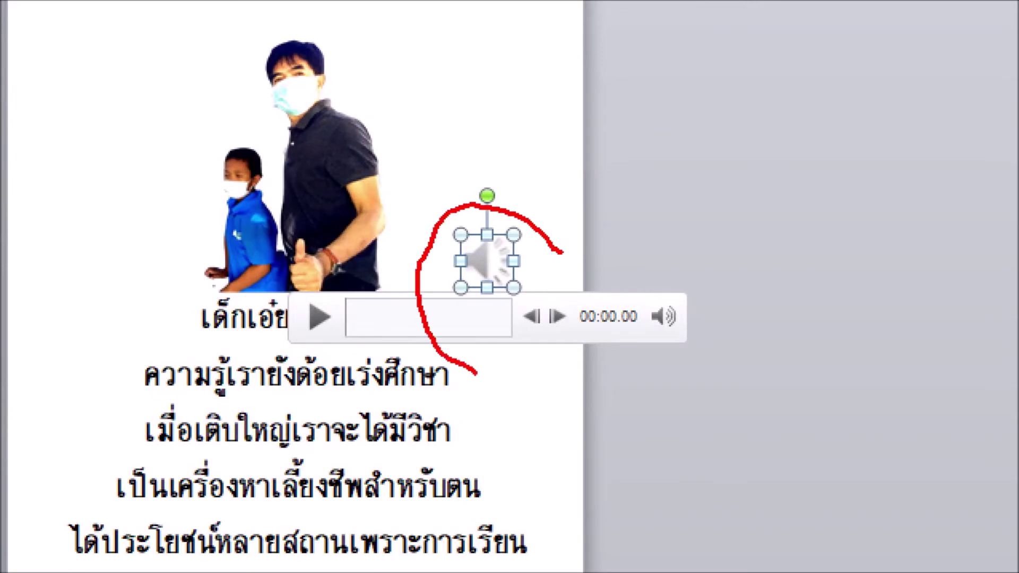
mouse_move(691, 290)
left_mouse_down()
mouse_move(637, 293)
mouse_move(714, 335)
left_mouse_up()
left_click_drag(710, 295, 685, 228)
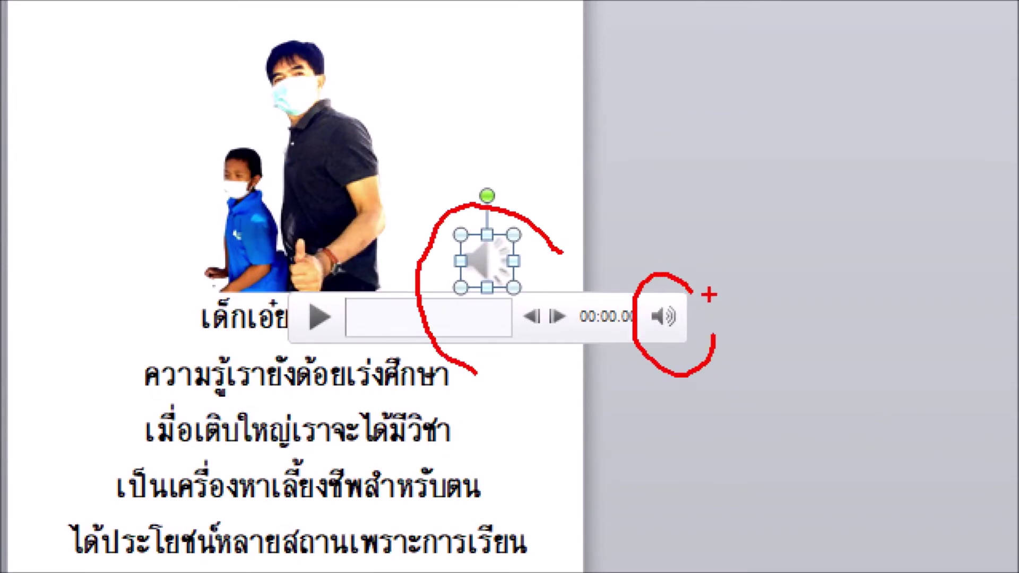
left_click_drag(700, 192, 727, 216)
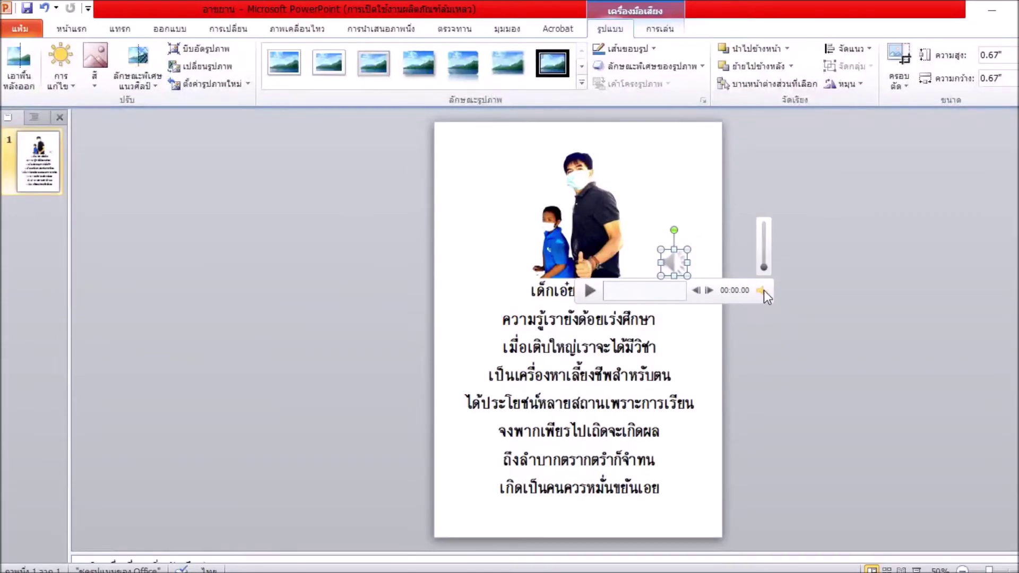
left_click_drag(763, 267, 764, 225)
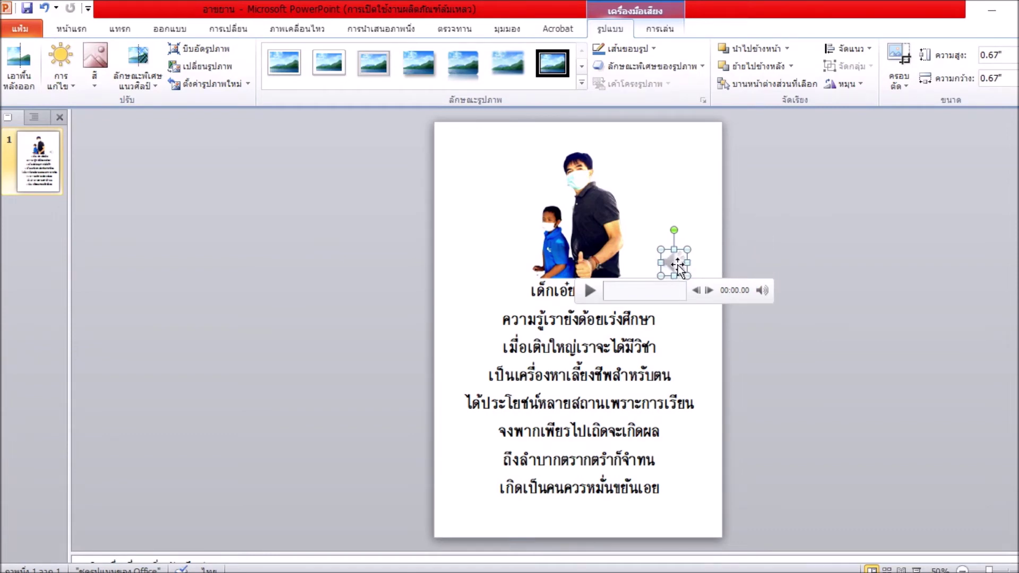
Step: Place the 0.67-inch speaker icon over the man in the two-person photo
mouse_move(678, 265)
left_mouse_down()
mouse_move(677, 334)
mouse_move(680, 208)
left_mouse_up()
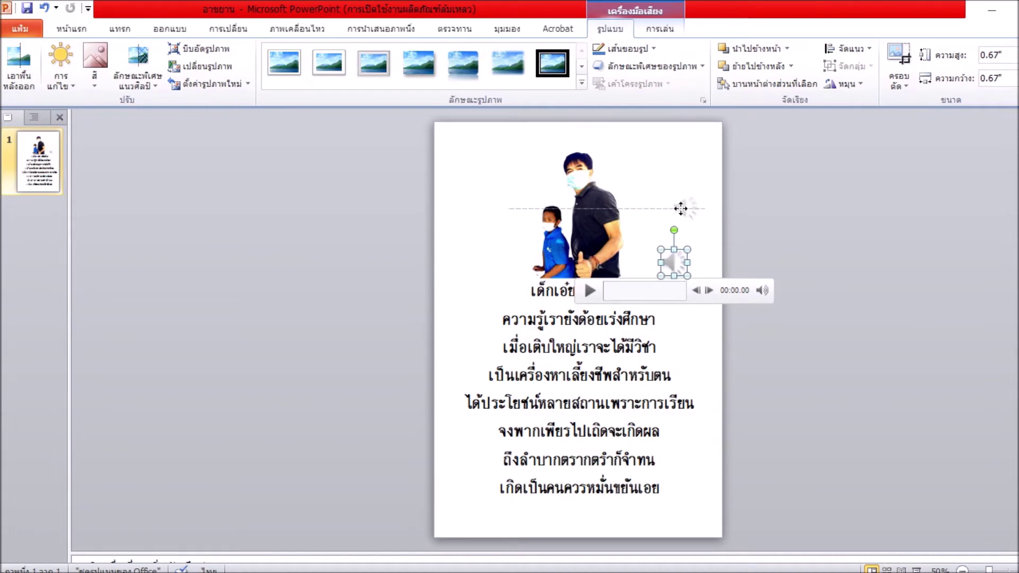
left_click(801, 196)
left_click(687, 207)
left_click_drag(688, 205, 602, 209)
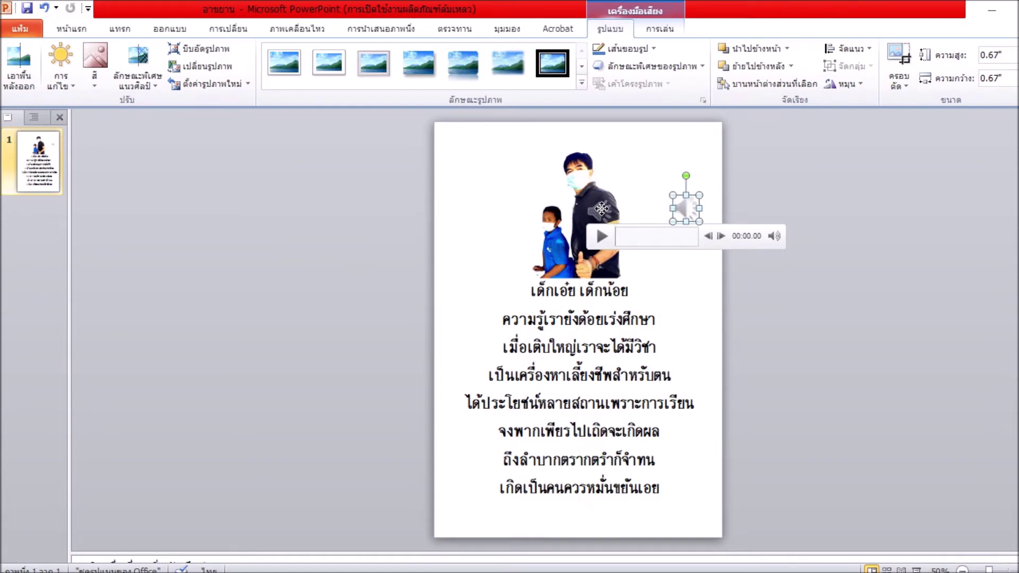
left_click_drag(602, 209, 598, 208)
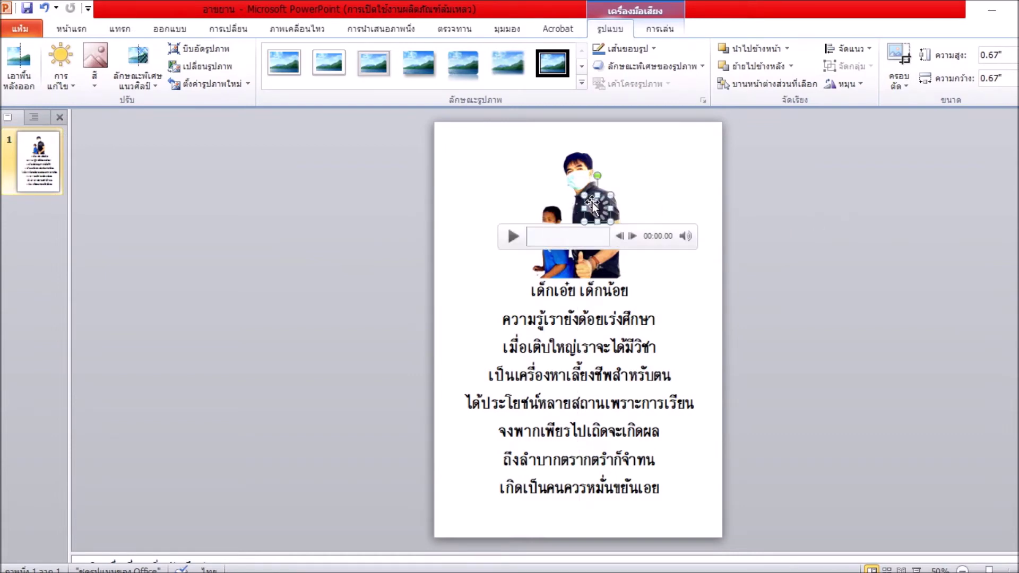
left_click(829, 192)
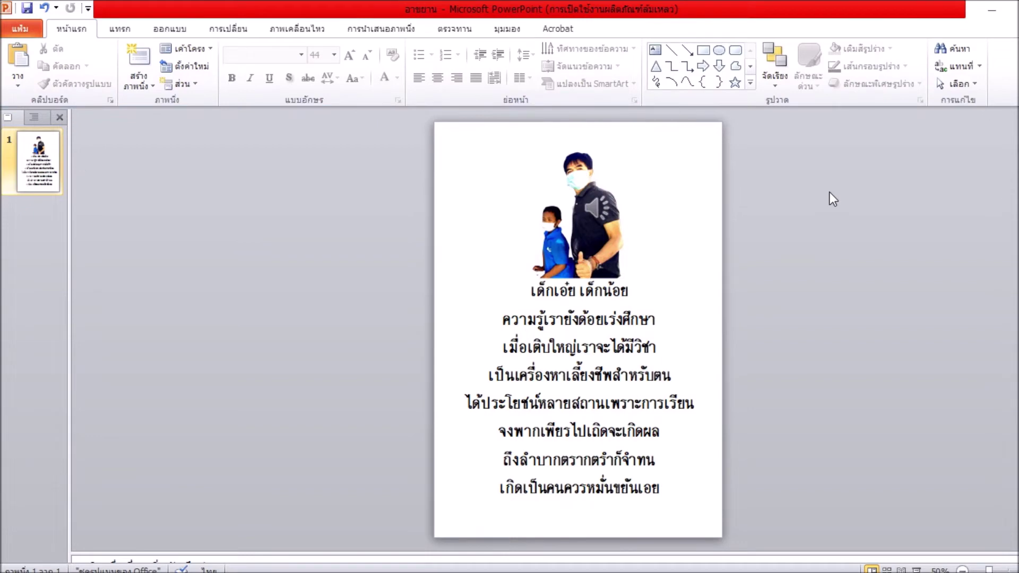
right_click(601, 209)
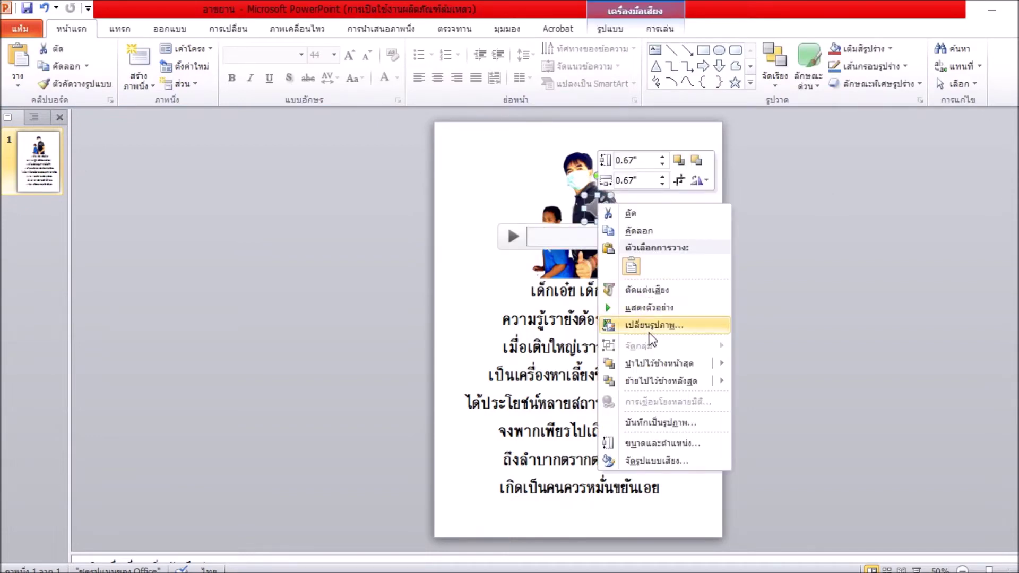
mouse_move(351, 291)
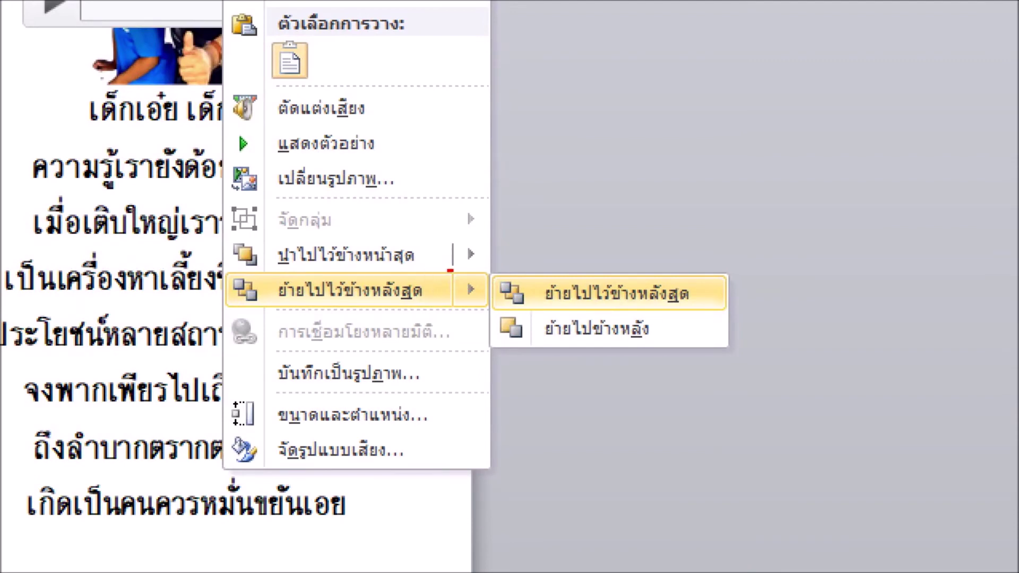
Step: Send the speaker icon to the back so it hides behind the two-person photo
left_click_drag(706, 262, 728, 321)
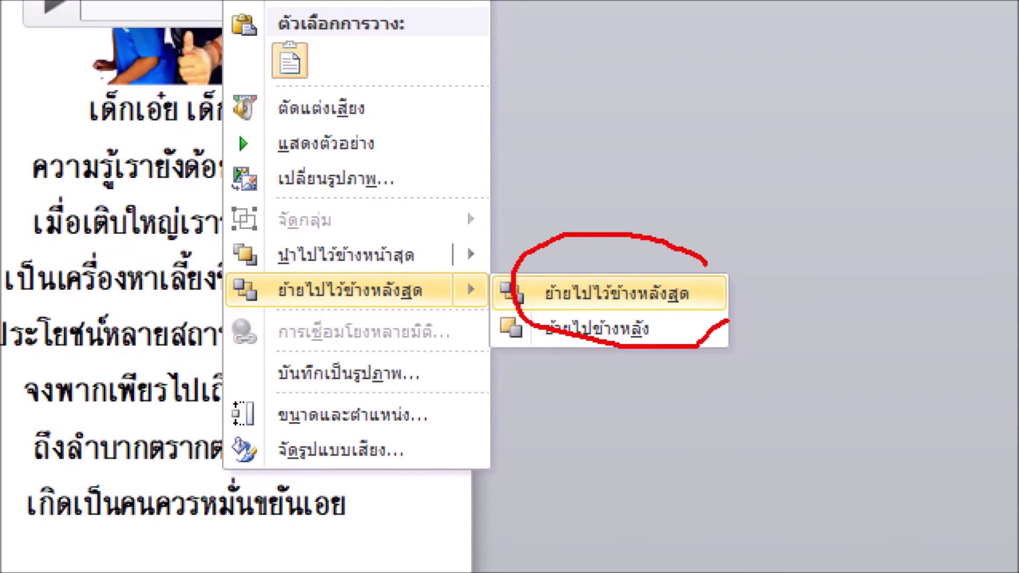
left_click(693, 293)
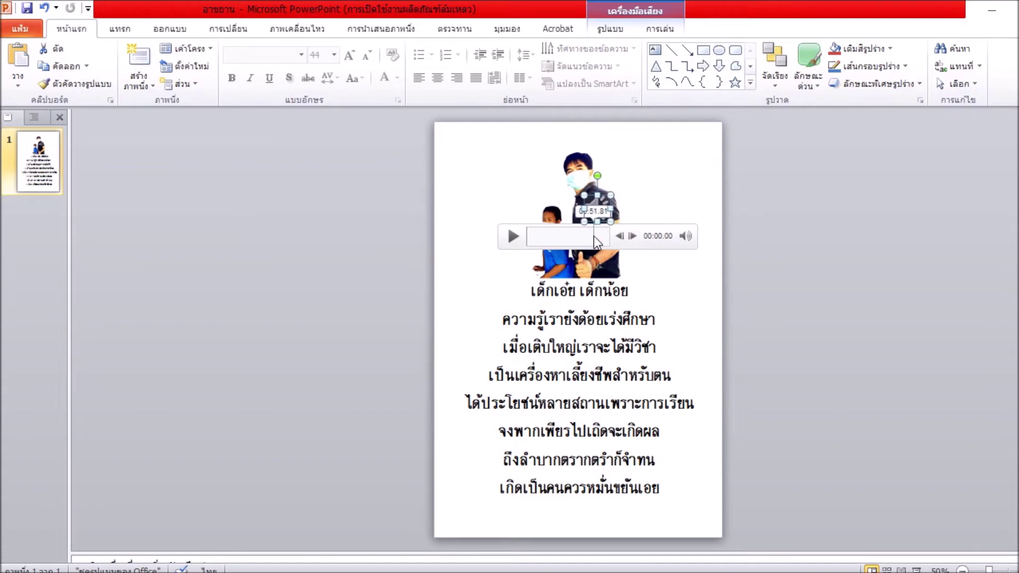
right_click(597, 209)
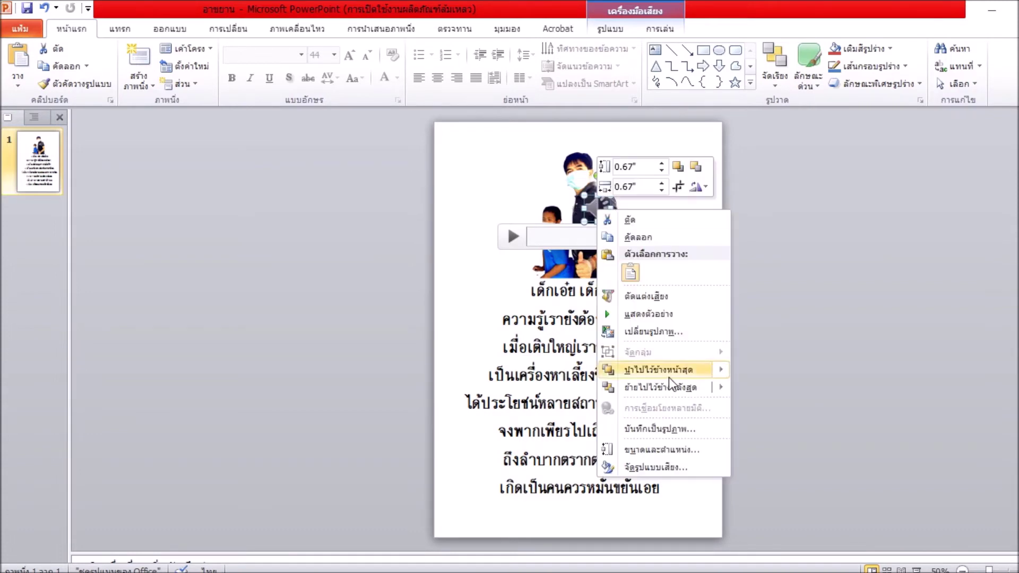
mouse_move(661, 387)
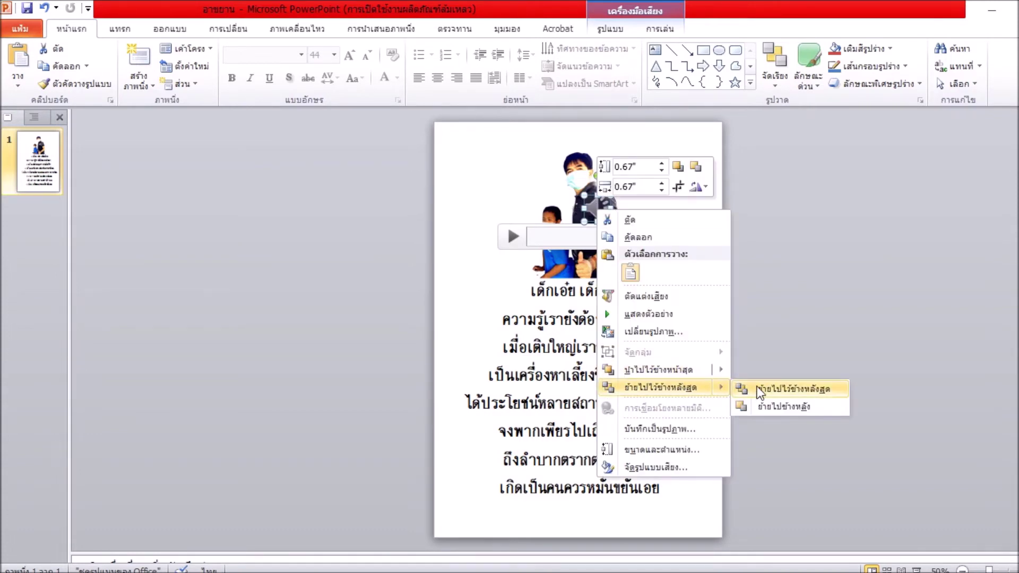
left_click(760, 393)
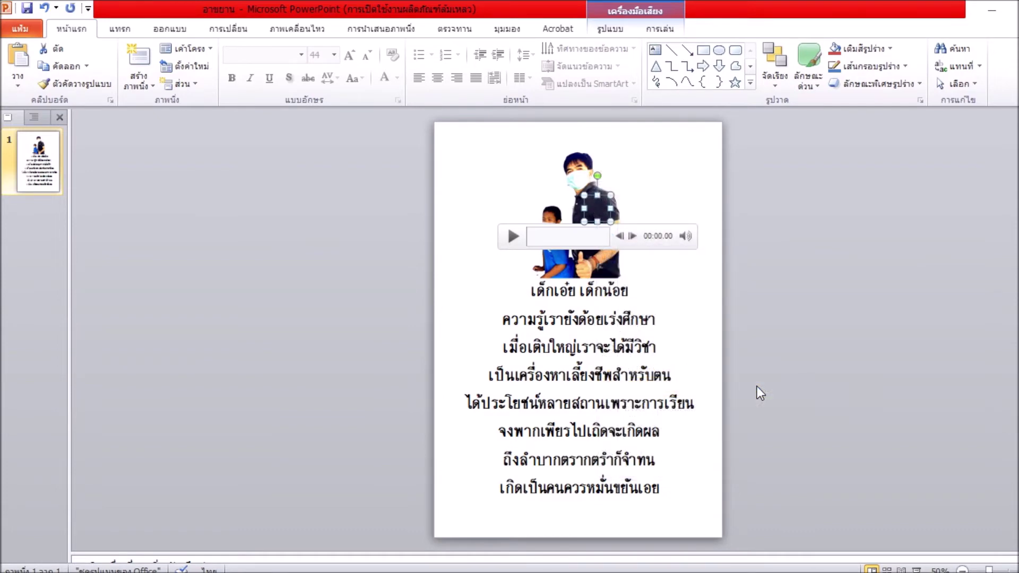
left_click(760, 393)
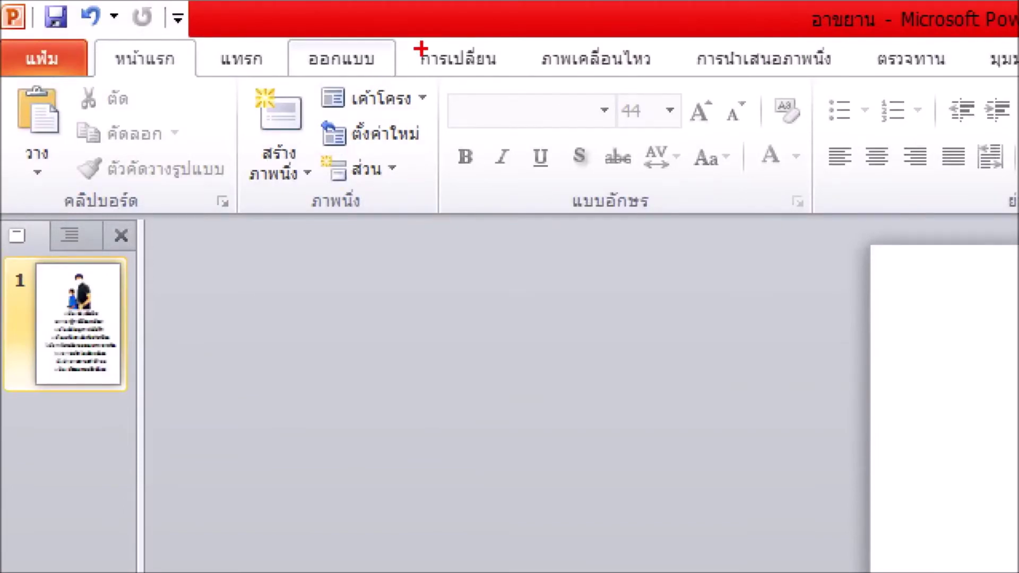
Step: Apply the dark navy design theme from the Design tab's Themes gallery to the poem slide
left_click_drag(421, 49, 455, 93)
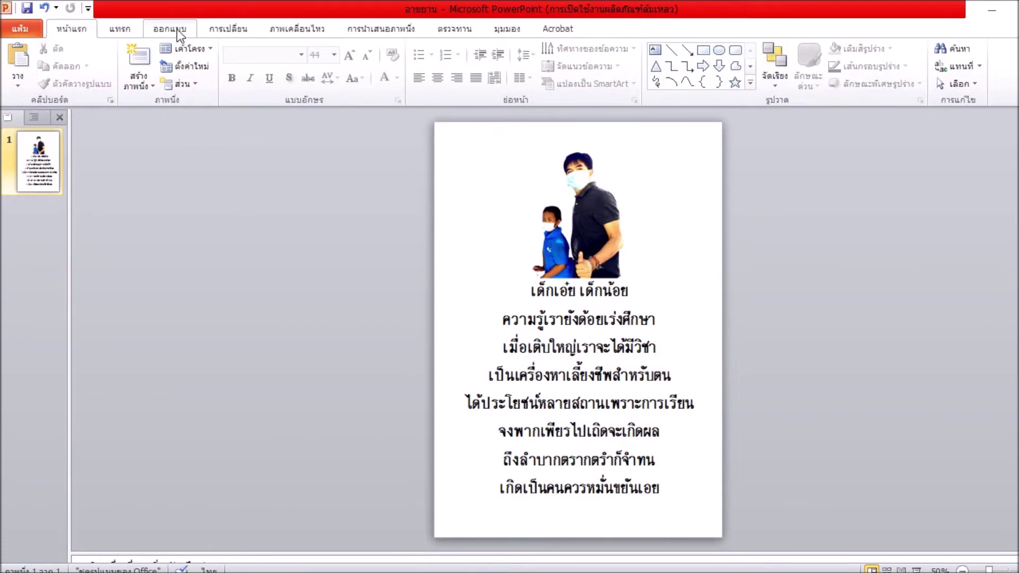
left_click(179, 30)
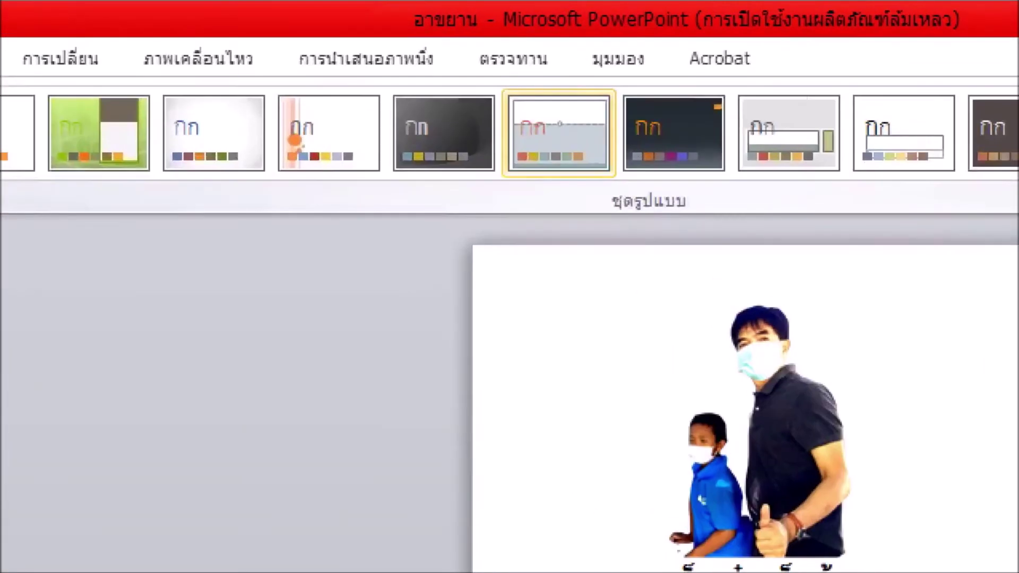
mouse_move(73, 198)
left_mouse_down()
mouse_move(614, 207)
mouse_move(1001, 200)
mouse_move(1016, 183)
mouse_move(412, 68)
mouse_move(207, 71)
mouse_move(76, 150)
mouse_move(86, 225)
left_mouse_up()
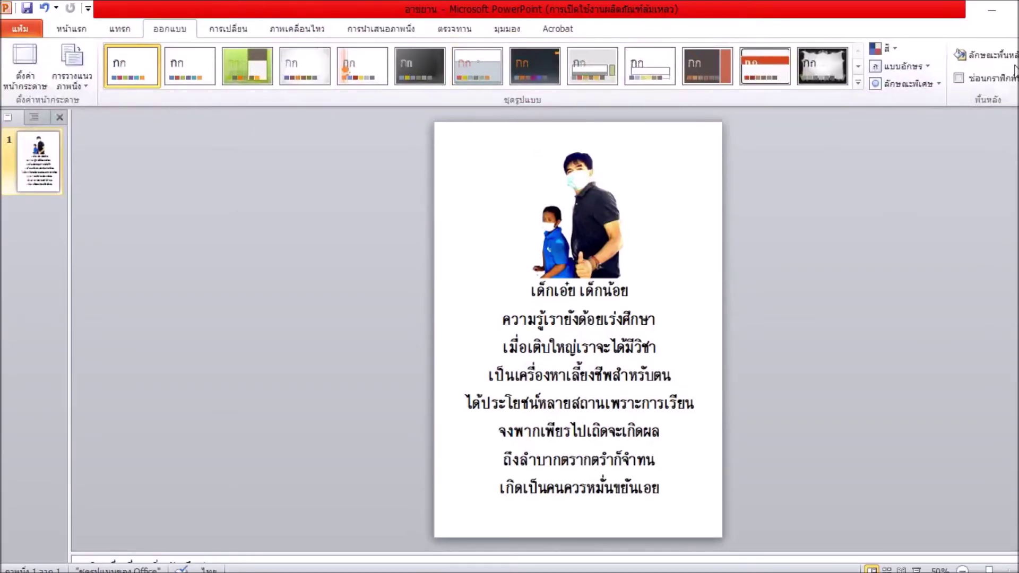
left_click(859, 67)
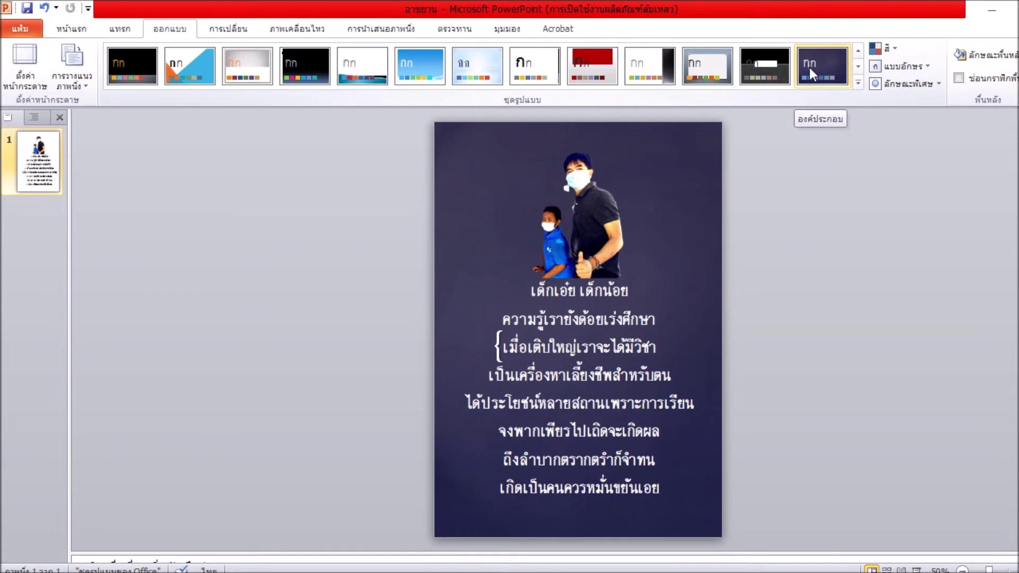
left_click(810, 68)
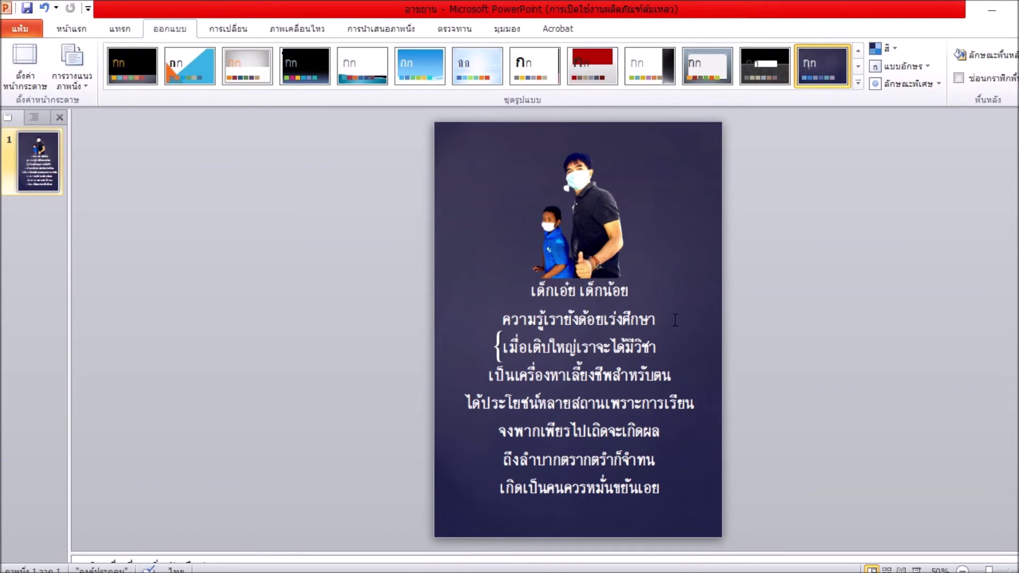
left_click(21, 29)
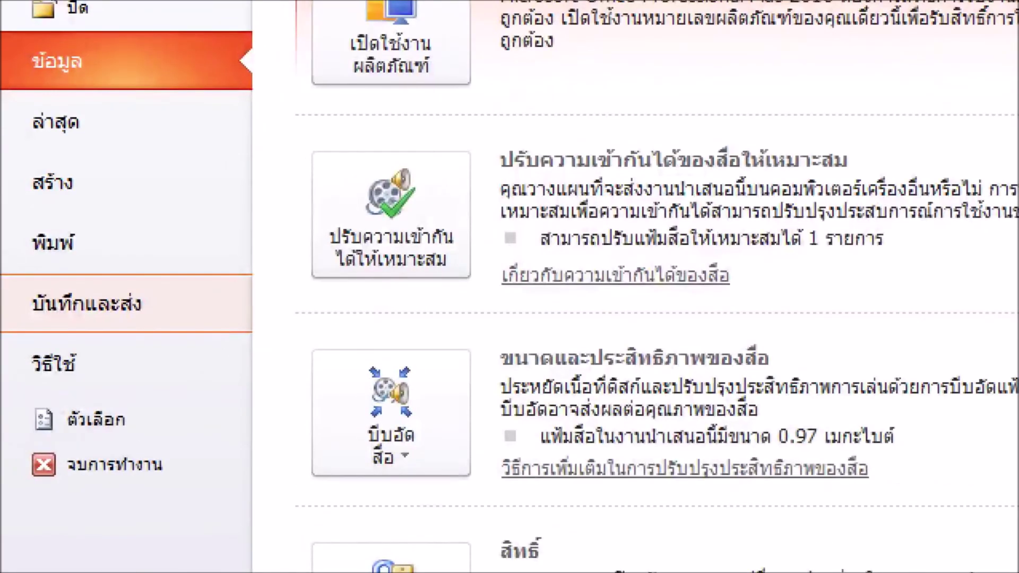
Step: Reach Save & Send's Create a Video page, showing HD quality and 05.00 seconds per slide
mouse_move(159, 297)
left_mouse_down()
mouse_move(19, 329)
mouse_move(180, 351)
left_mouse_up()
mouse_move(185, 233)
left_mouse_down()
mouse_move(155, 276)
mouse_move(195, 272)
left_mouse_up()
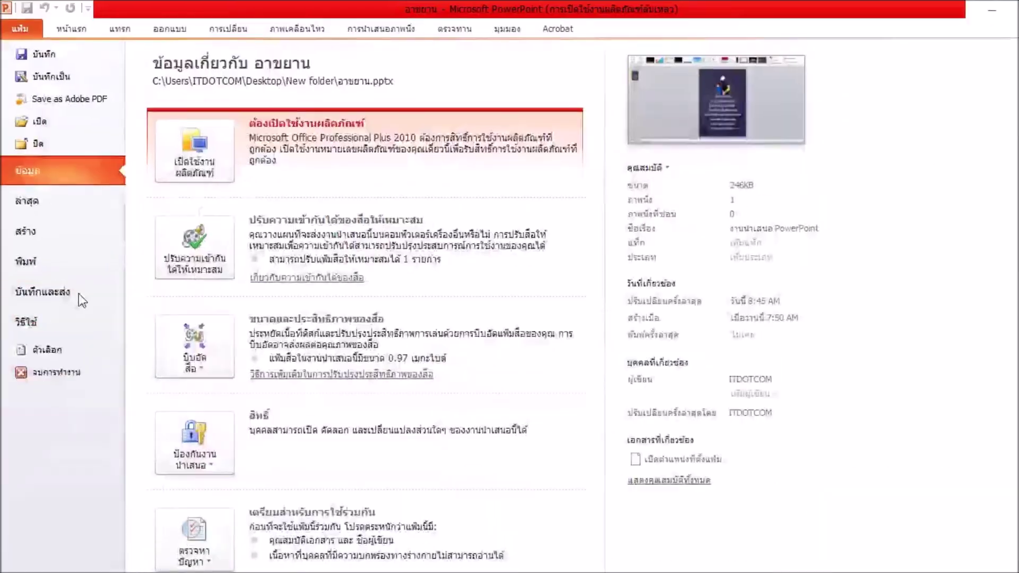
left_click(69, 291)
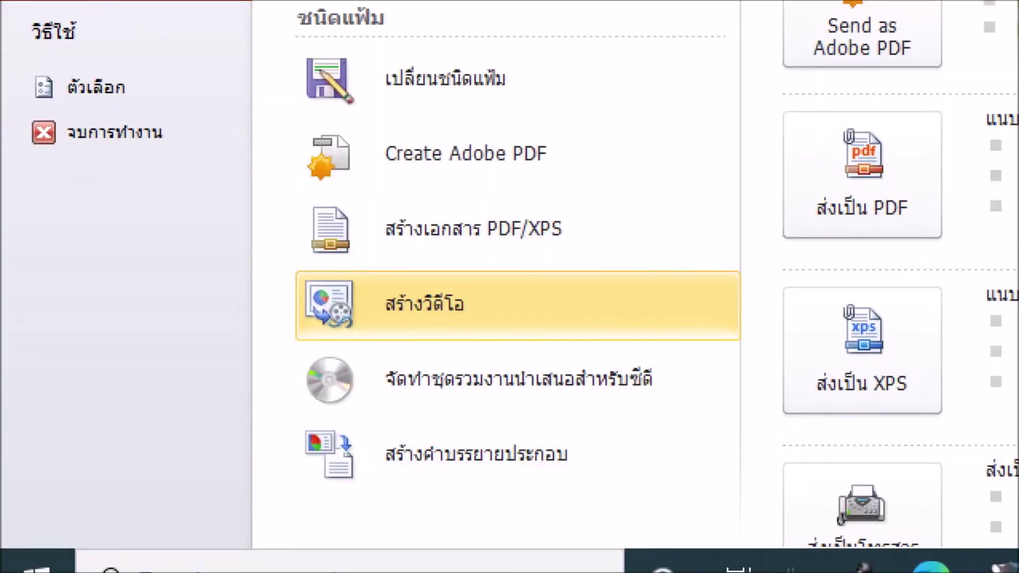
mouse_move(530, 301)
left_mouse_down()
mouse_move(285, 340)
mouse_move(531, 304)
left_mouse_up()
mouse_move(608, 196)
left_mouse_down()
mouse_move(544, 267)
mouse_move(592, 264)
left_mouse_up()
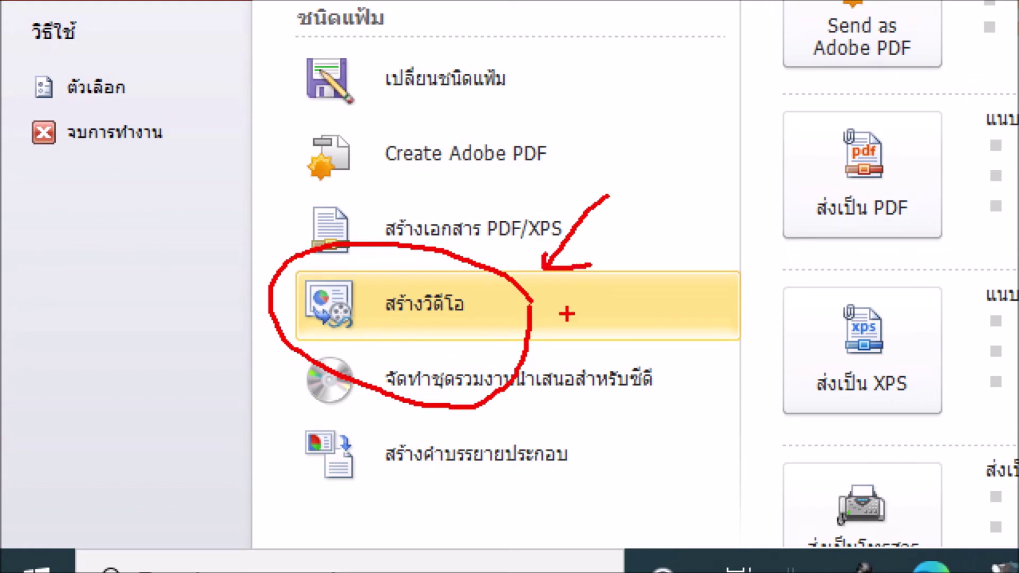
key("Escape")
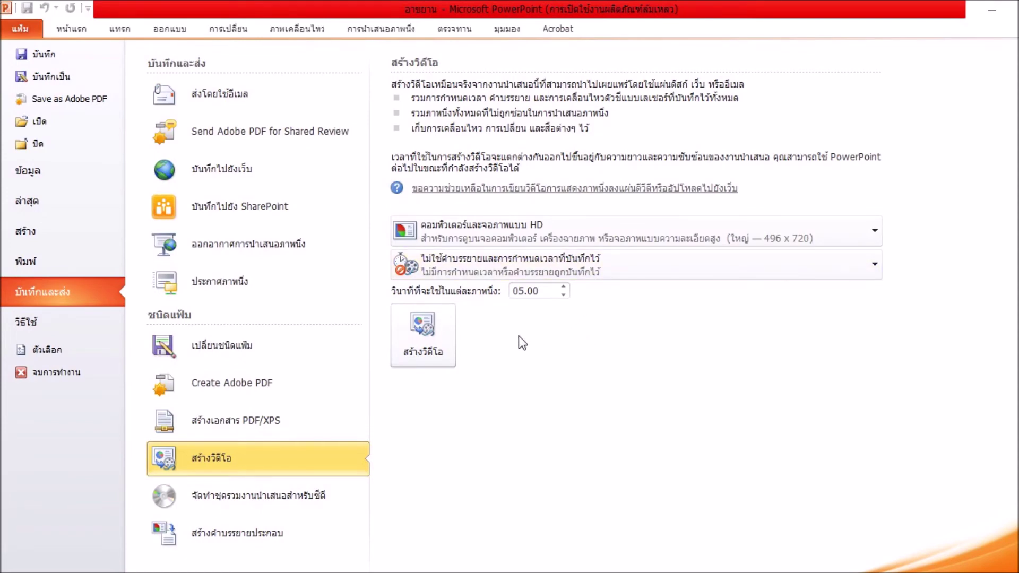
Step: Change the HD video's seconds spent on each slide from 05.00 to 00.20
key("ctrl+1")
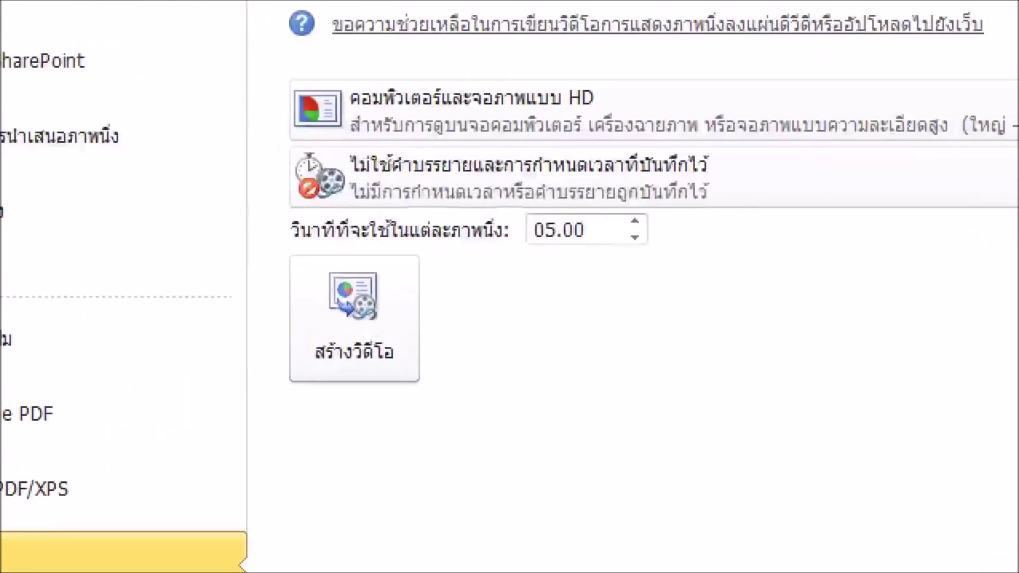
left_click(517, 329)
mouse_move(694, 258)
left_mouse_down()
mouse_move(208, 348)
mouse_move(728, 311)
left_mouse_up()
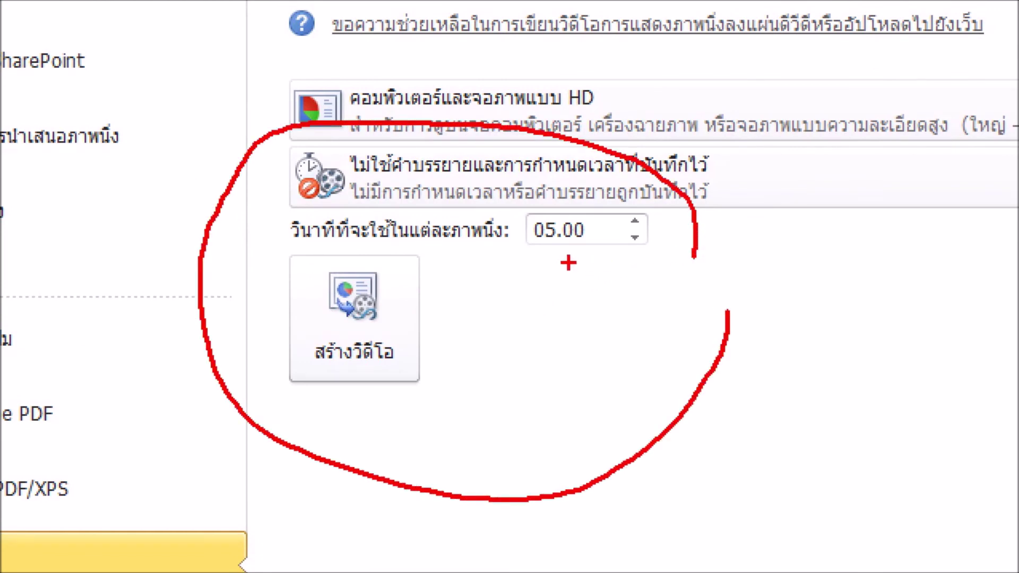
mouse_move(542, 257)
left_mouse_down()
mouse_move(595, 244)
mouse_move(536, 206)
mouse_move(512, 263)
left_mouse_up()
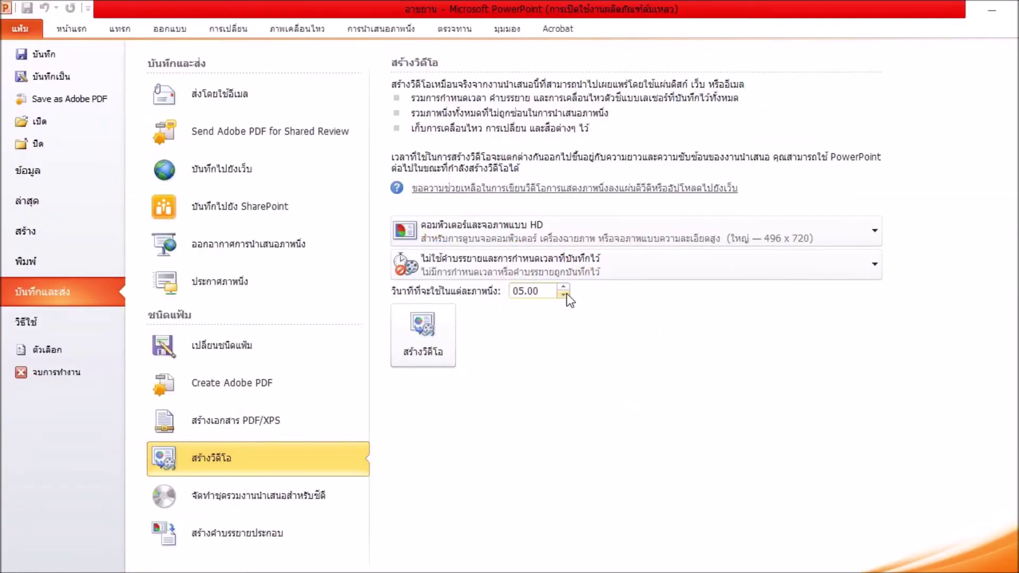
left_click(525, 291)
key("BackSpace")
key("BackSpace")
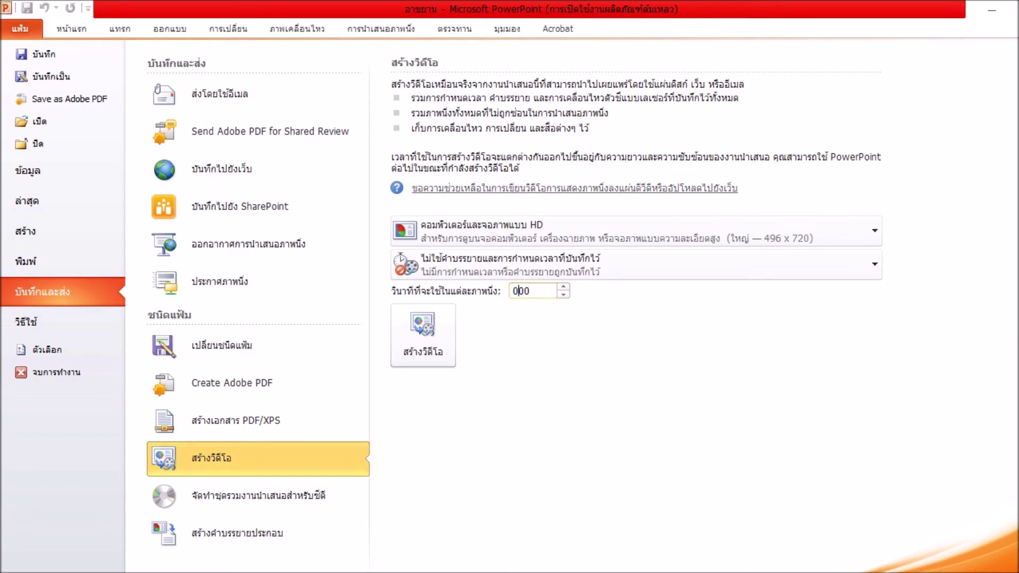
type("0.")
key("Delete")
key("Delete")
type("20")
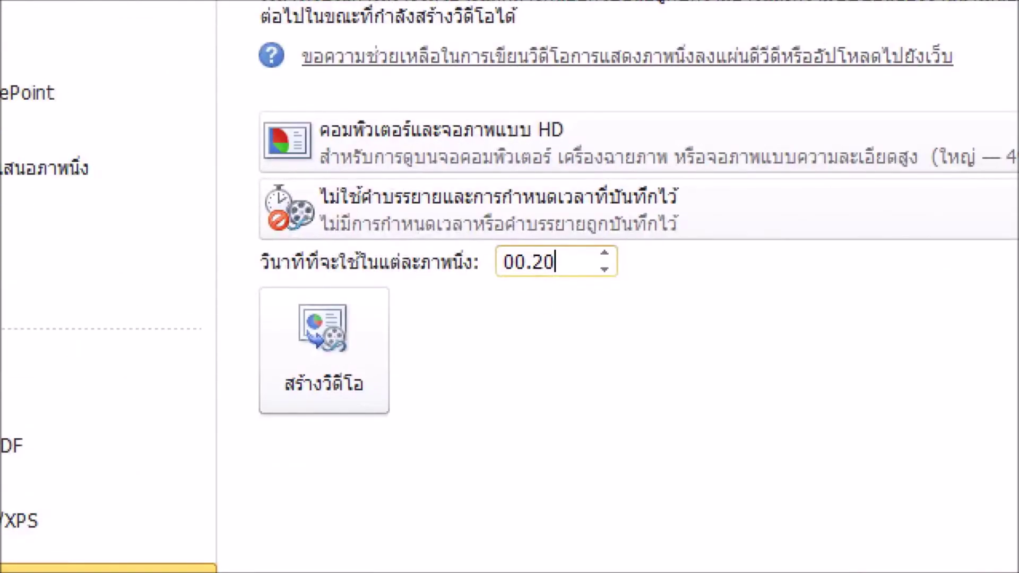
mouse_move(499, 288)
left_mouse_down()
mouse_move(555, 304)
mouse_move(579, 250)
mouse_move(484, 273)
mouse_move(500, 291)
left_mouse_up()
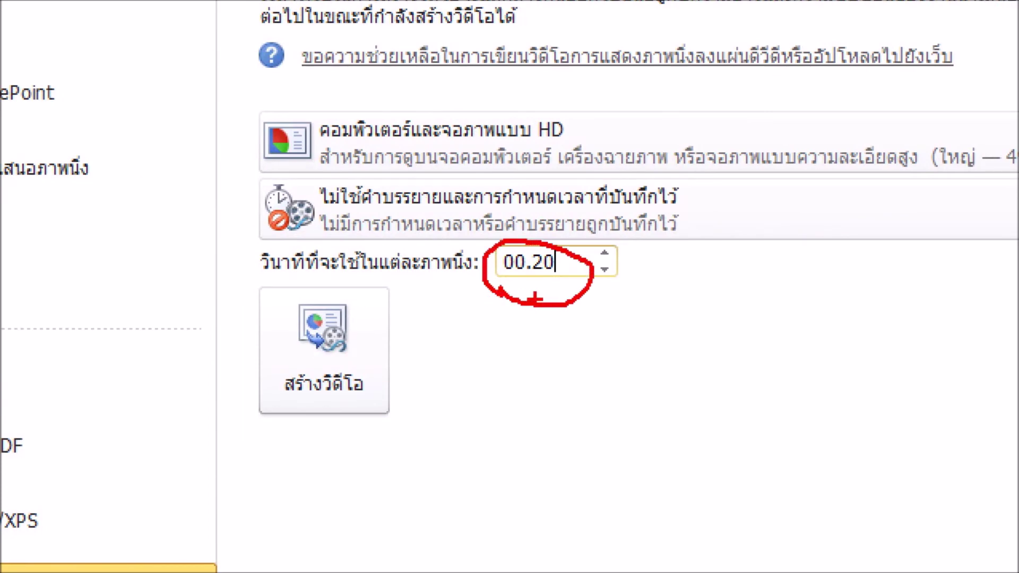
mouse_move(914, 111)
left_mouse_down()
mouse_move(905, 147)
mouse_move(1008, 219)
mouse_move(919, 104)
mouse_move(893, 148)
left_mouse_up()
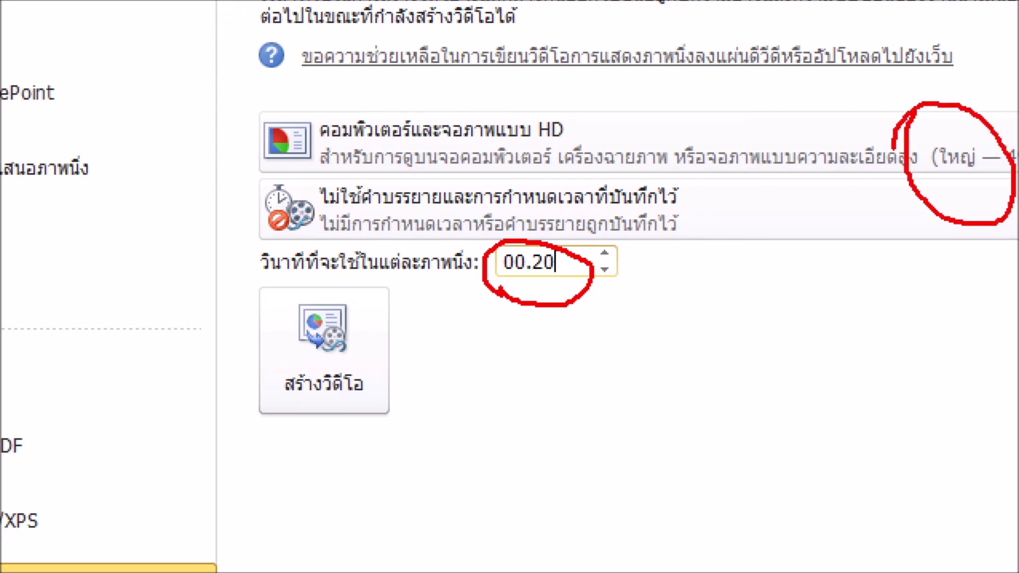
left_click_drag(877, 183, 994, 188)
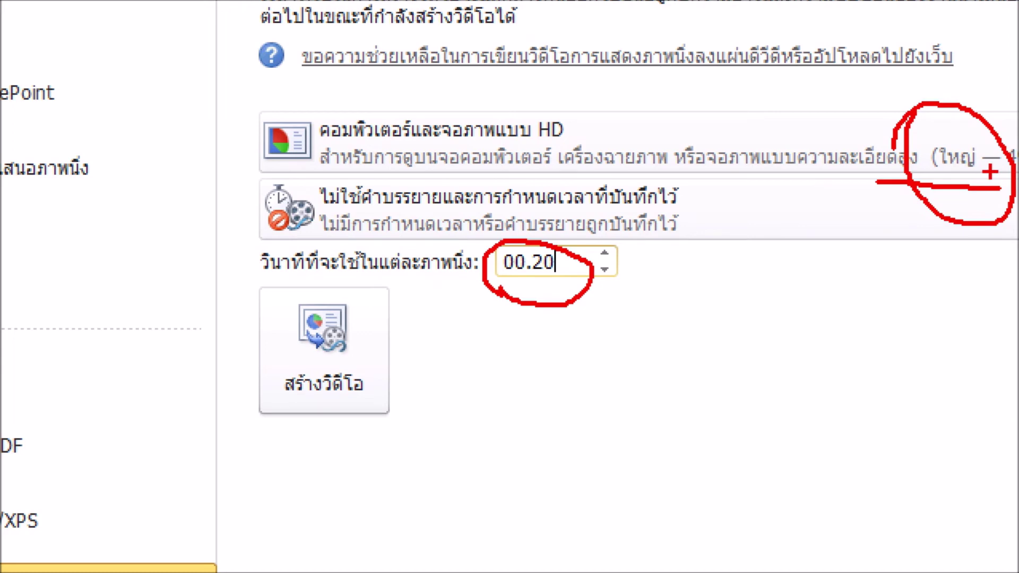
mouse_move(464, 328)
left_mouse_down()
mouse_move(361, 358)
mouse_move(415, 370)
left_mouse_up()
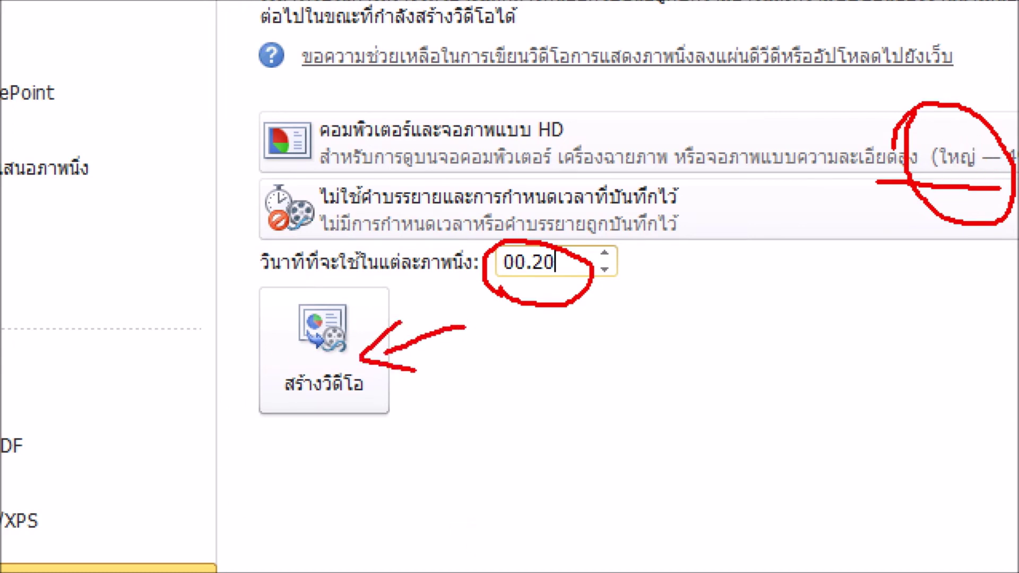
left_click_drag(378, 311, 427, 476)
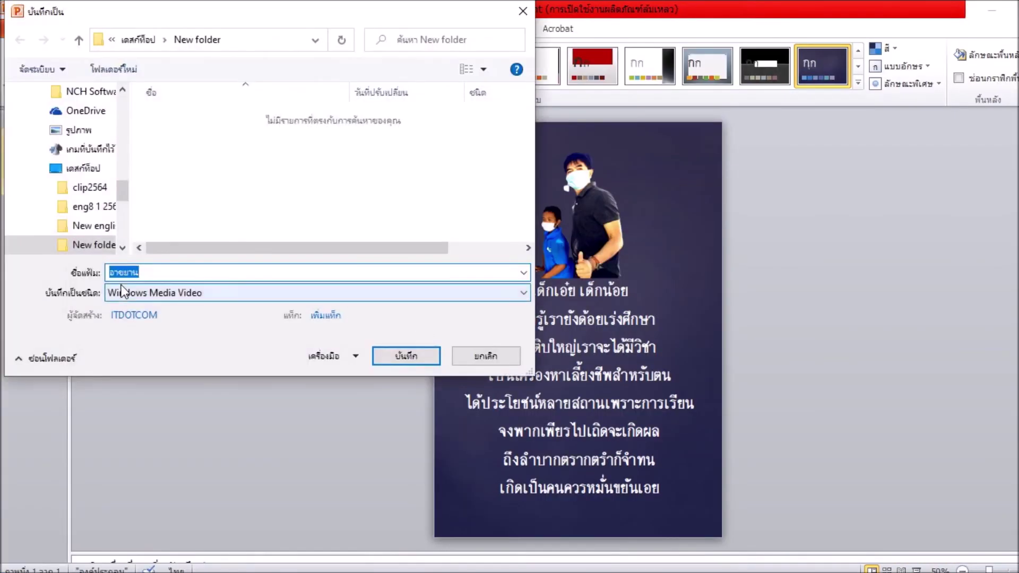
Step: Save the video as Windows Media Video 'อาขยาน ป.3 เด็กเอ๋ยเด็กน้อย' on the Desktop
left_click(181, 275)
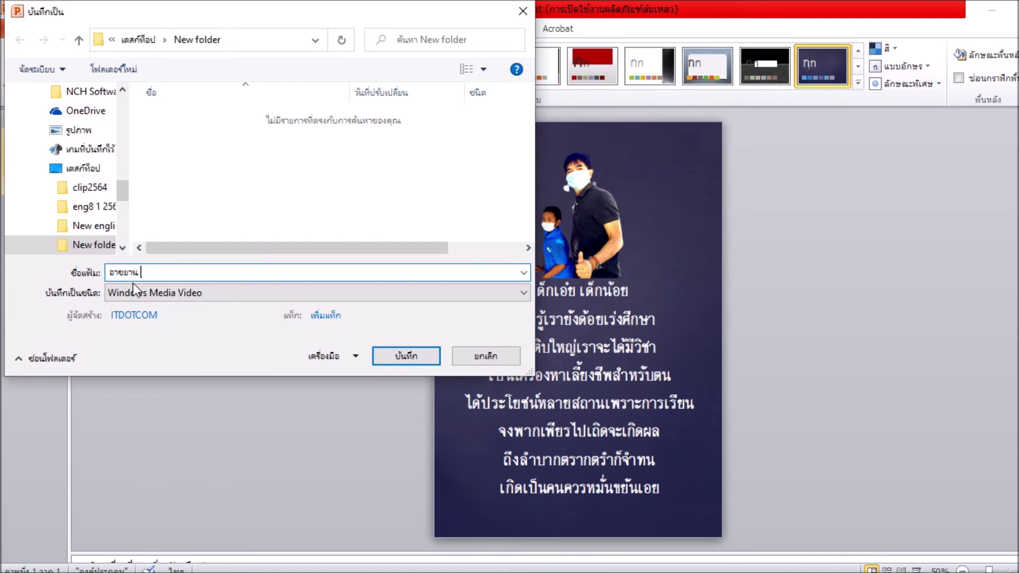
type("ป.3")
type(" เด")
type("็กเ")
type("อ่ยเ")
type("ด็กน้อย")
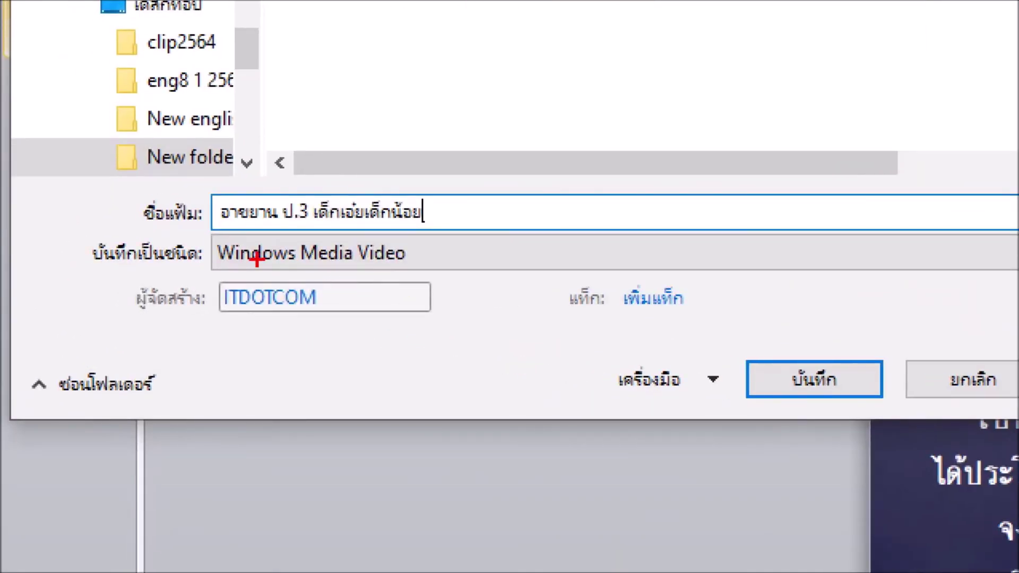
mouse_move(203, 271)
left_mouse_down()
mouse_move(315, 230)
mouse_move(189, 261)
left_mouse_up()
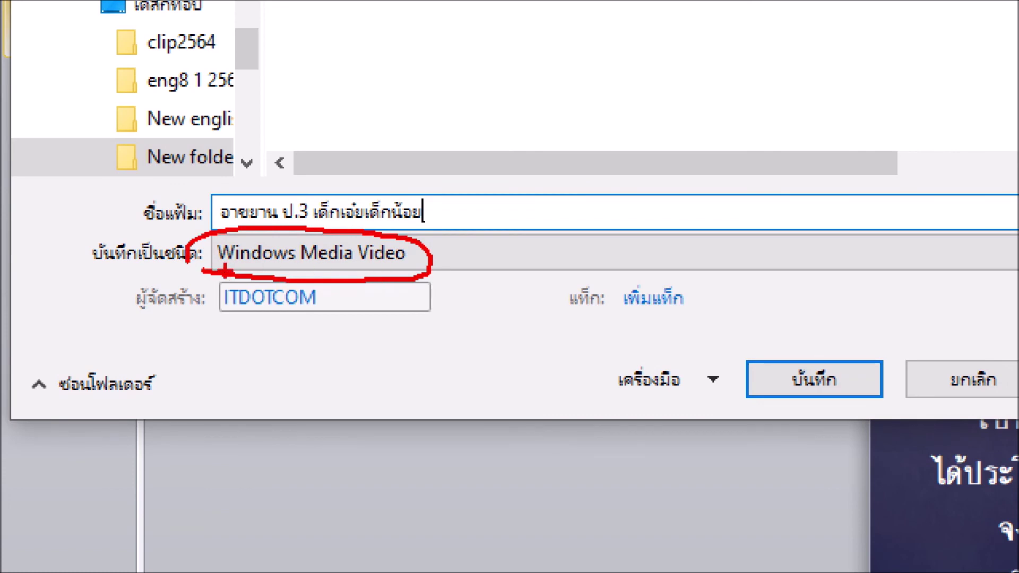
left_click_drag(228, 269, 218, 277)
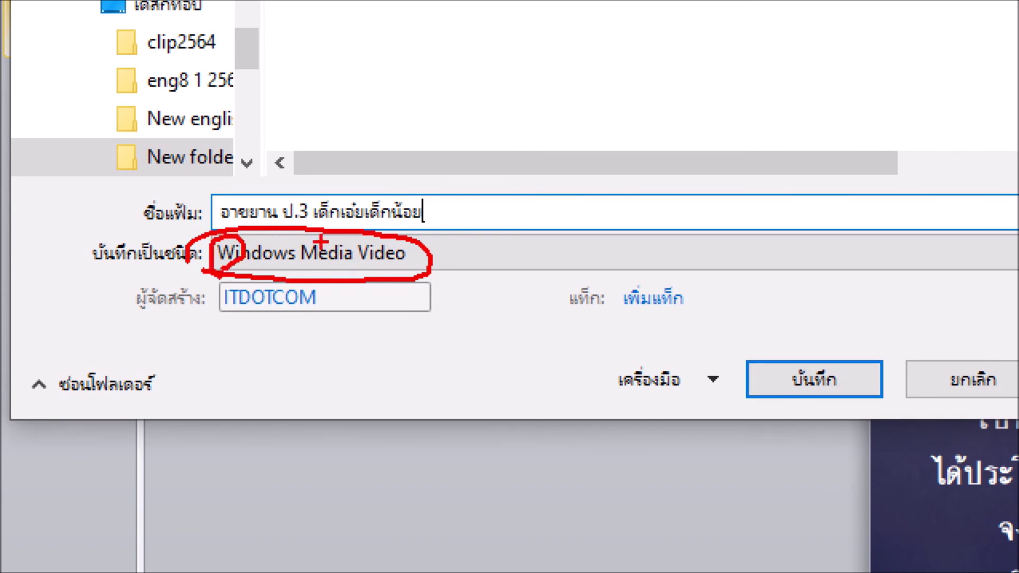
left_click_drag(296, 229, 381, 238)
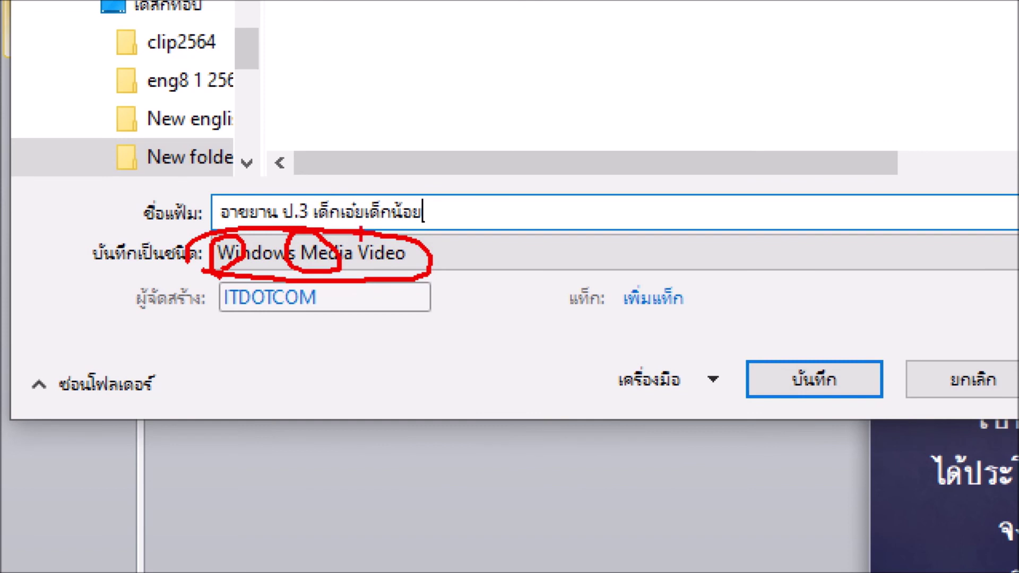
mouse_move(439, 214)
left_mouse_down()
mouse_move(465, 192)
mouse_move(775, 370)
left_mouse_up()
mouse_move(762, 318)
left_mouse_down()
mouse_move(775, 367)
mouse_move(741, 398)
left_mouse_up()
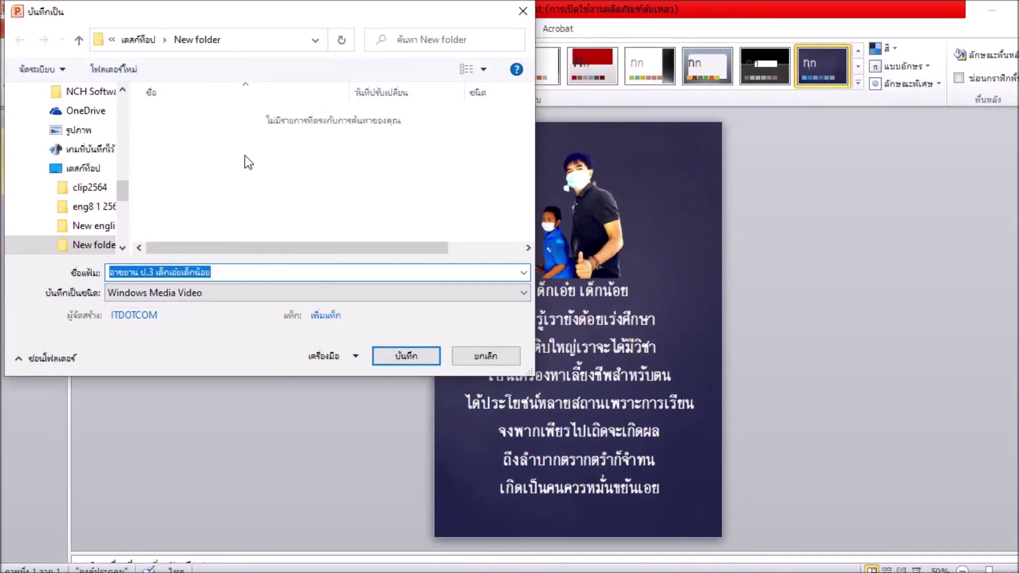
left_click(139, 39)
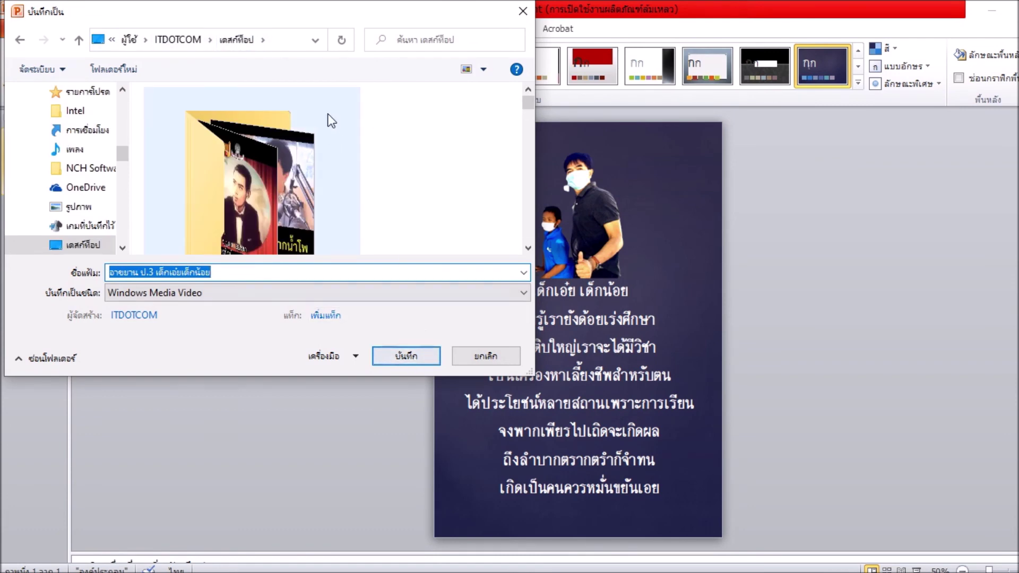
left_click(408, 356)
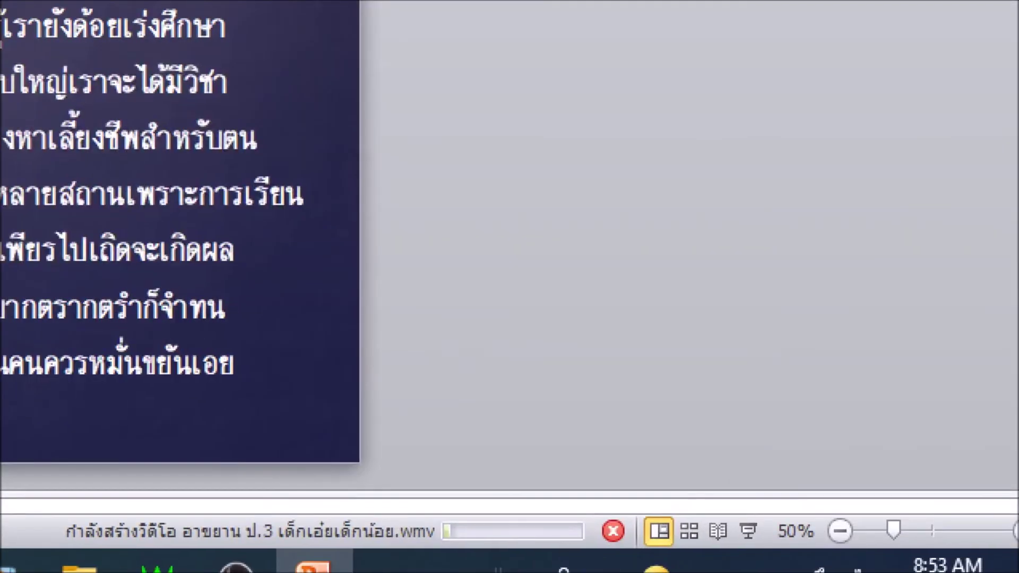
Step: Let the อาขยาน ป.3 เด็กเอ๋ยเด็กน้อย.wmv export progress in the status bar
mouse_move(359, 539)
left_mouse_down()
mouse_move(567, 551)
mouse_move(584, 505)
mouse_move(471, 511)
mouse_move(412, 539)
left_mouse_up()
mouse_move(465, 418)
left_mouse_down()
mouse_move(482, 454)
mouse_move(466, 456)
left_mouse_up()
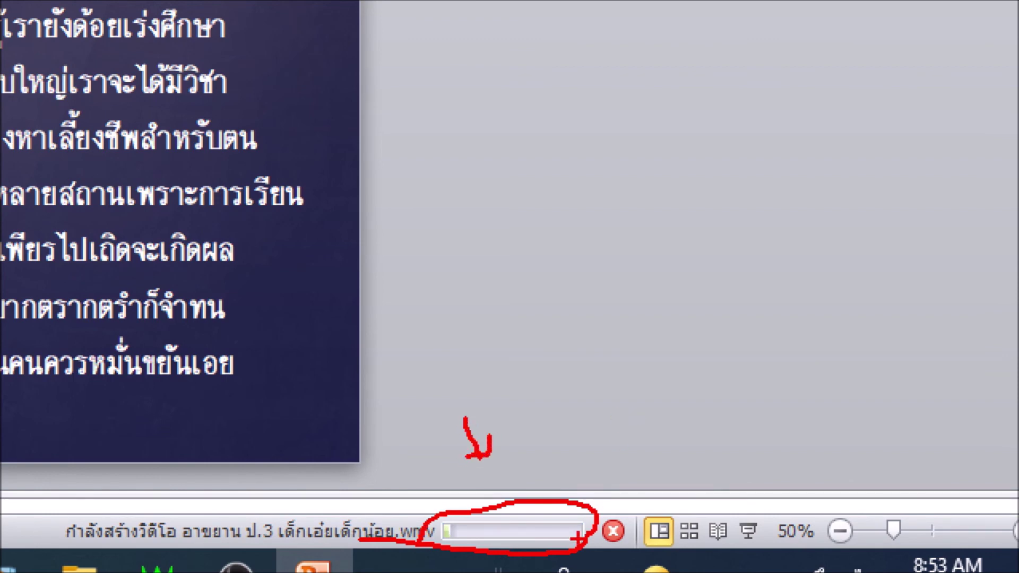